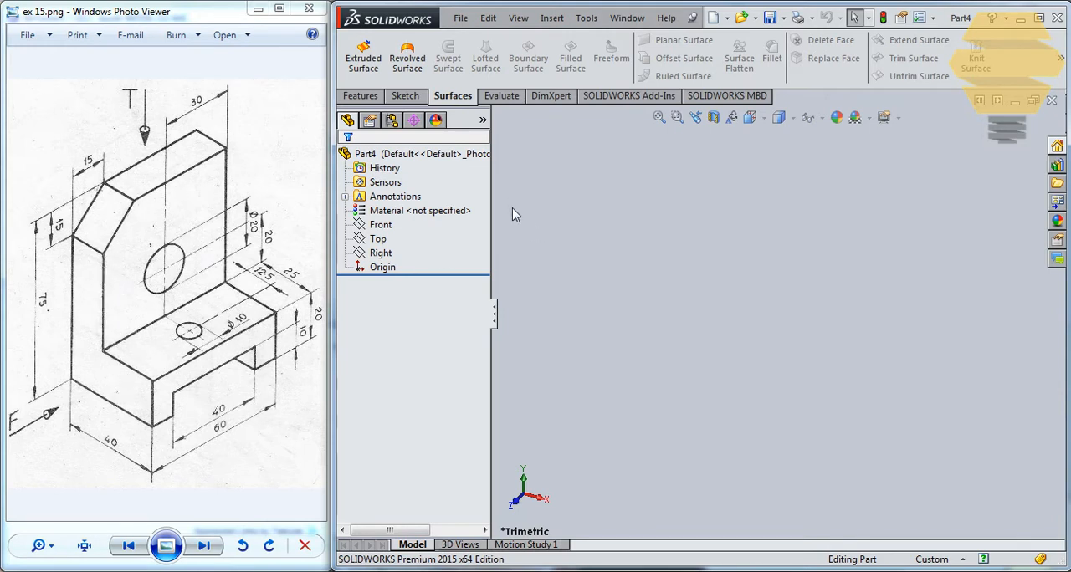
- Start a sketch on the Right plane and draw a center rectangle about 112 mm wide, centred on the origin
{"action": "left_click", "coordinate": [405, 97]}
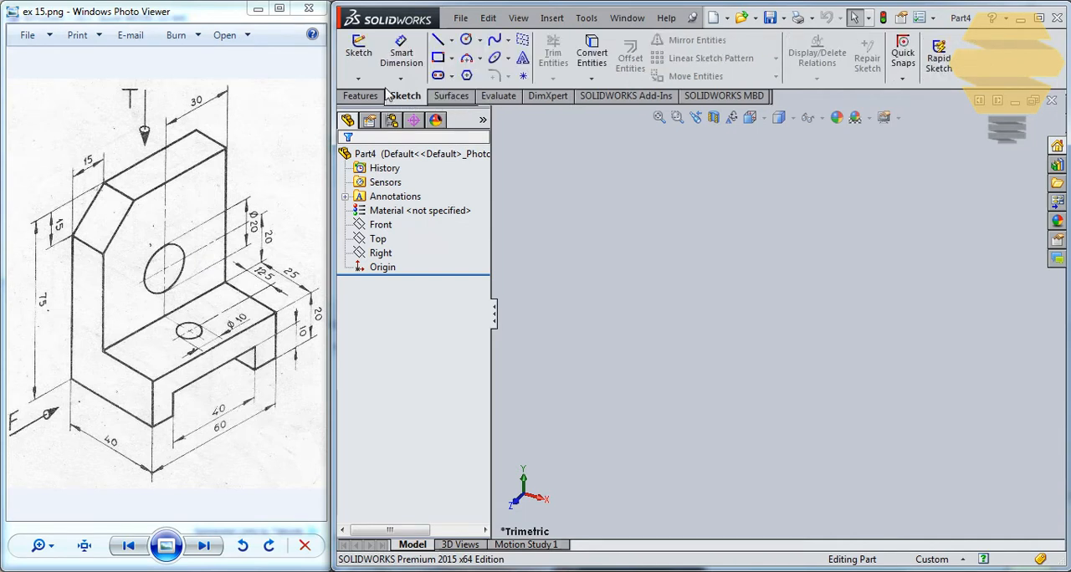
{"action": "left_click", "coordinate": [360, 56]}
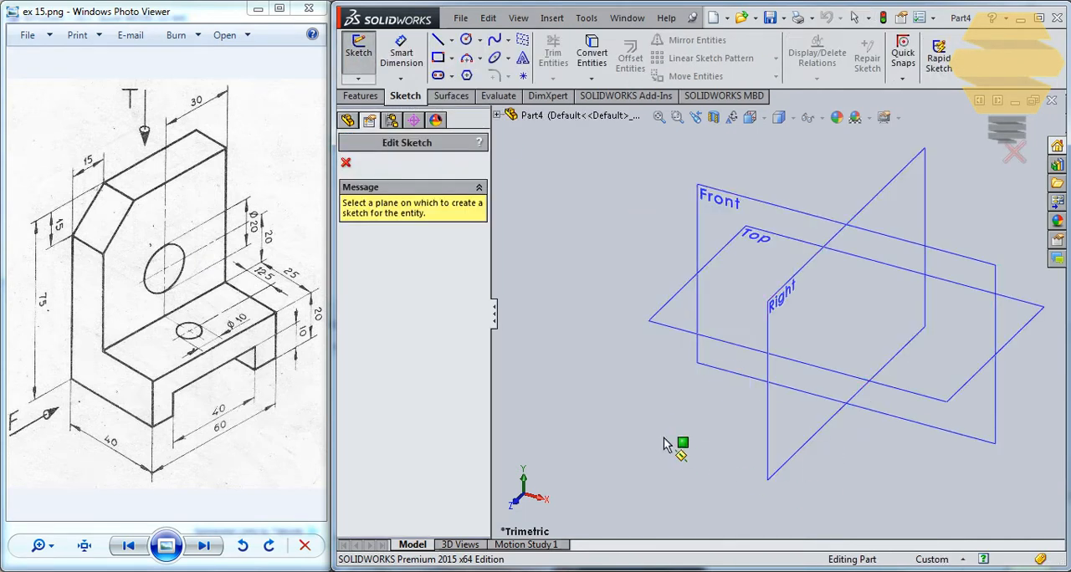
{"action": "left_click", "coordinate": [768, 417]}
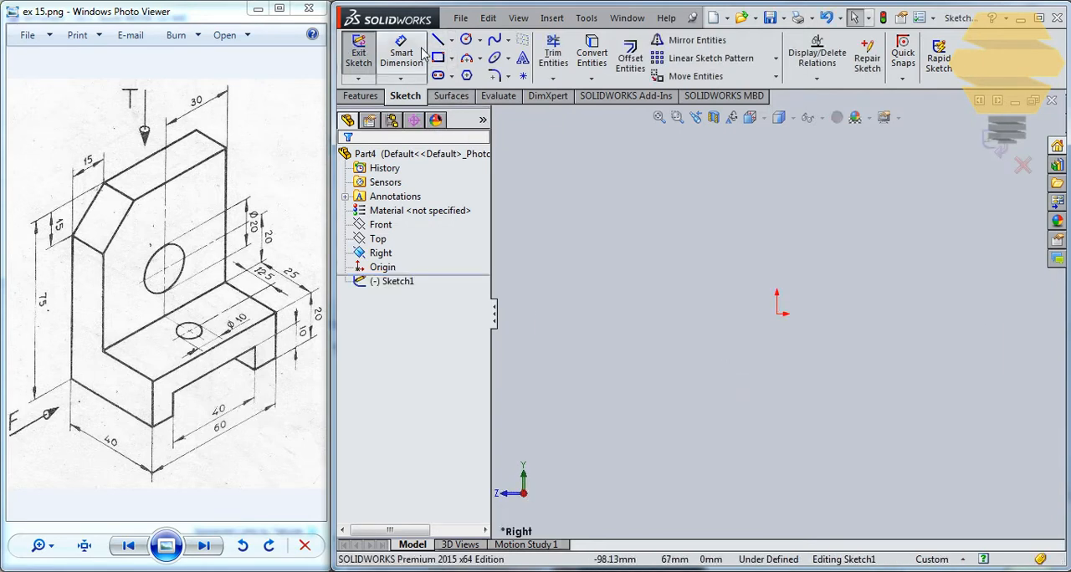
{"action": "left_click", "coordinate": [452, 60]}
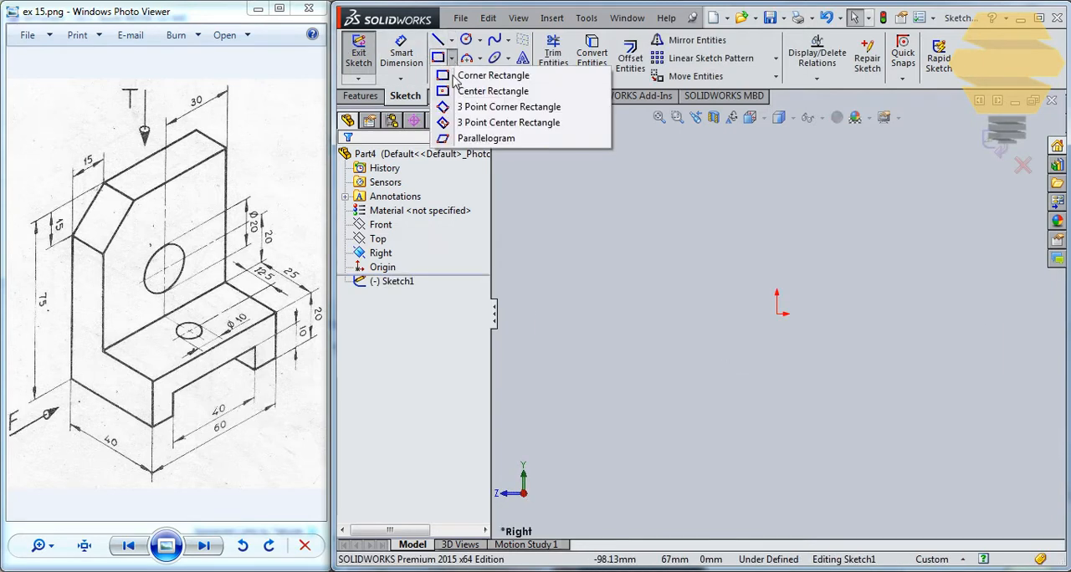
{"action": "left_click", "coordinate": [479, 92]}
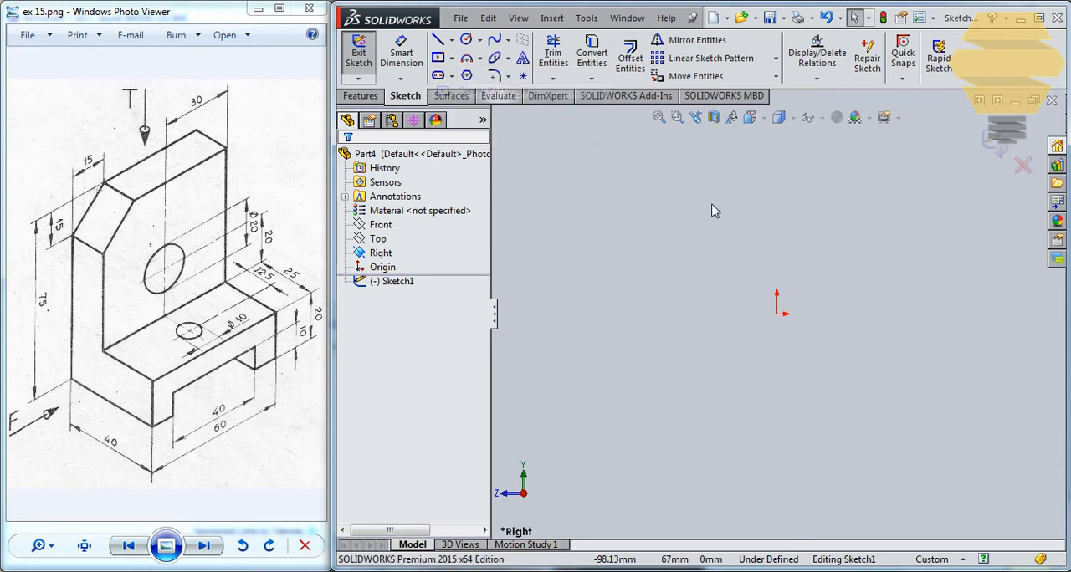
{"action": "left_click", "coordinate": [777, 312]}
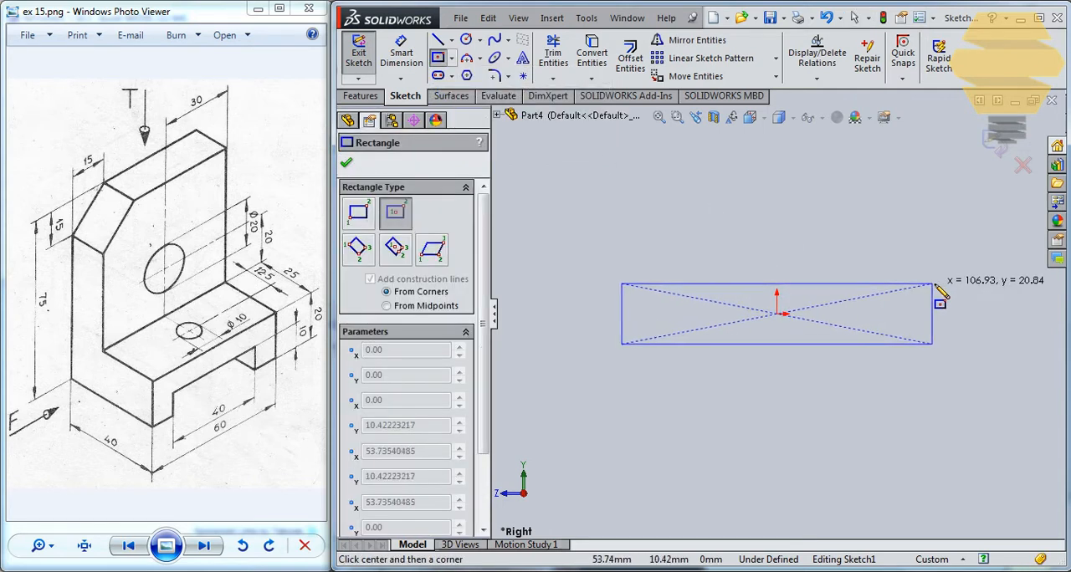
{"action": "left_click", "coordinate": [940, 277]}
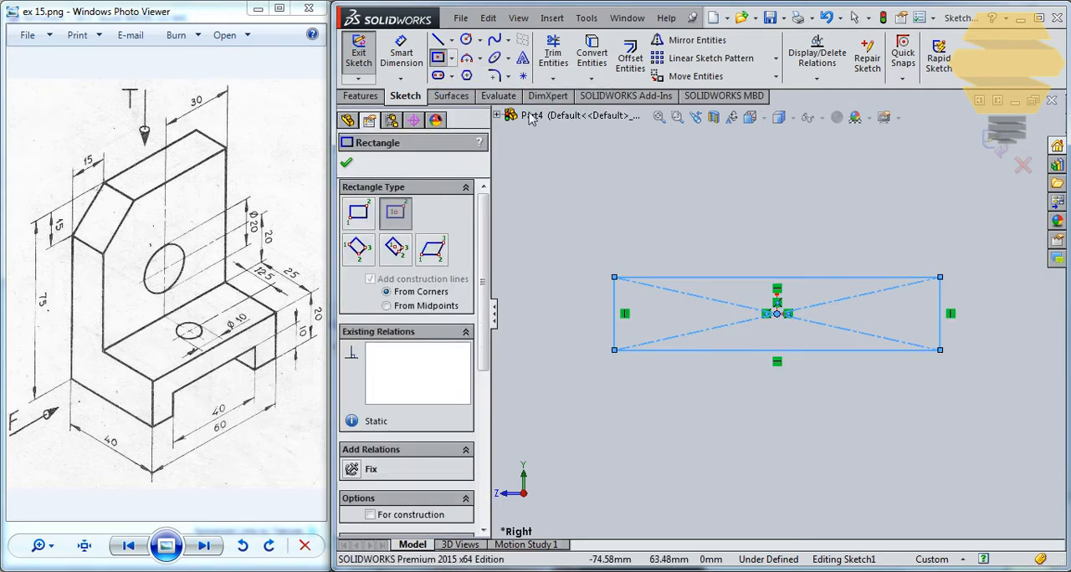
- Sketch a rectangular notch inside the rectangle from two vertical lines rising from the lower edge and a horizontal line joining them
{"action": "left_click", "coordinate": [437, 39]}
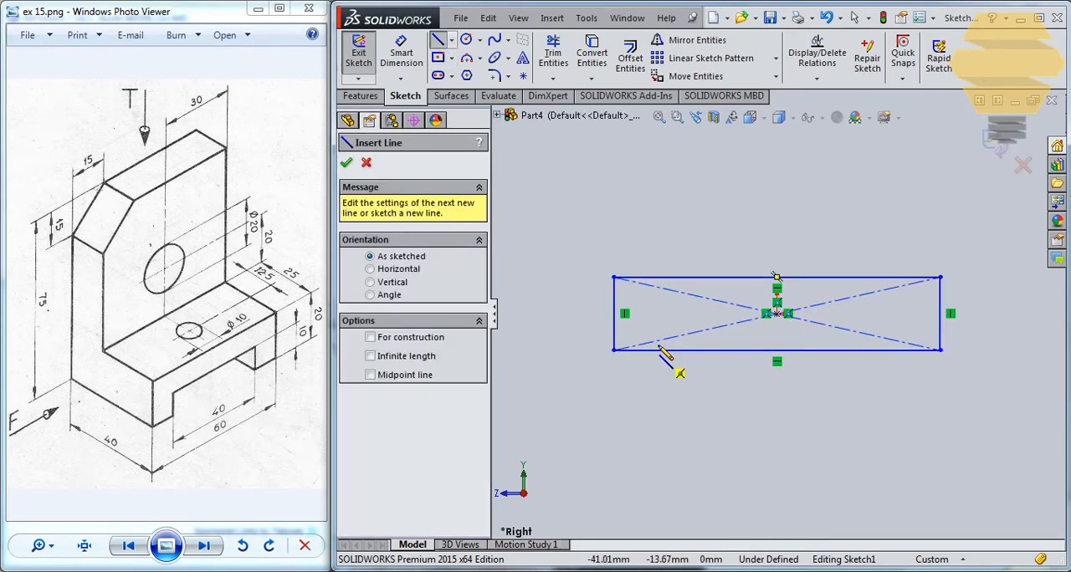
{"action": "left_click", "coordinate": [658, 349]}
{"action": "left_click", "coordinate": [658, 301]}
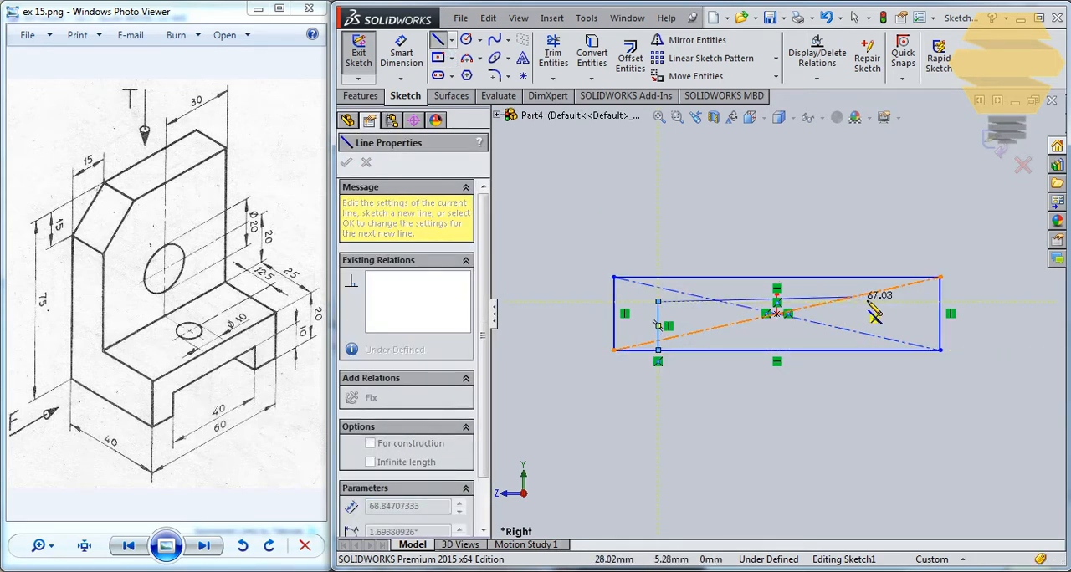
{"action": "key", "text": "Escape"}
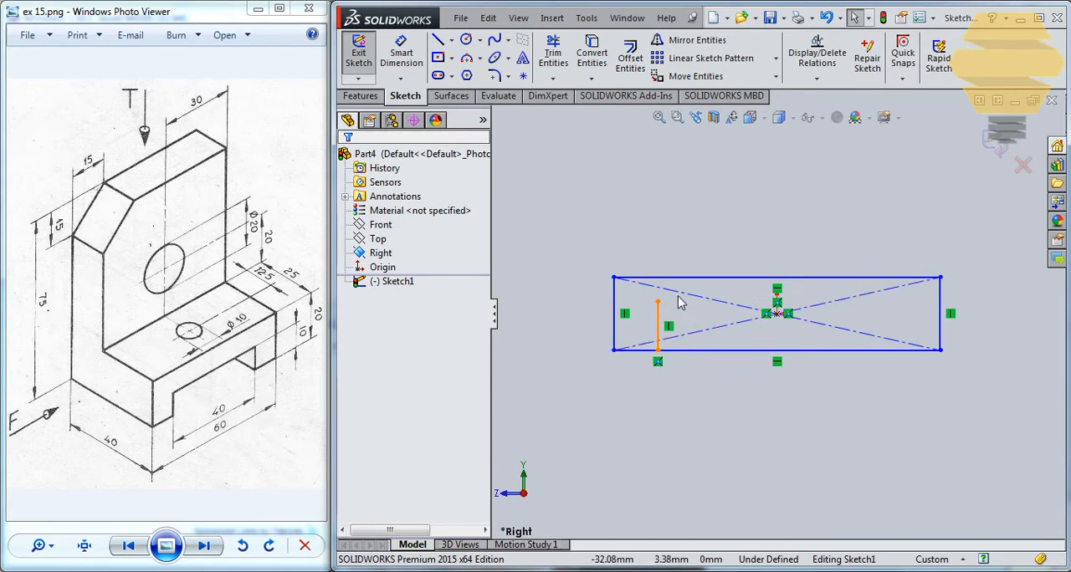
{"action": "left_click", "coordinate": [440, 41]}
{"action": "left_click", "coordinate": [657, 302]}
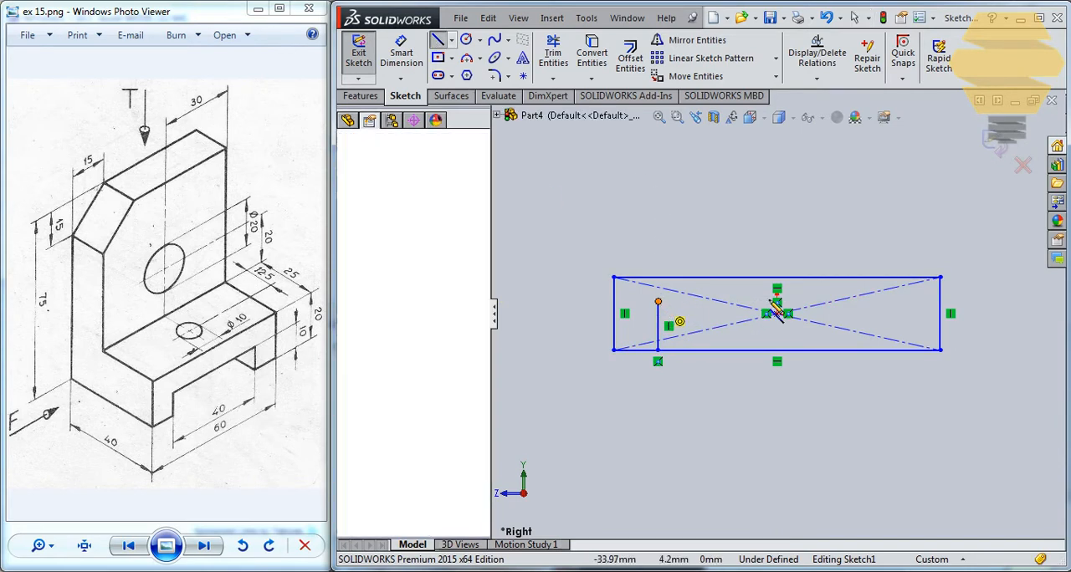
{"action": "left_click", "coordinate": [891, 301]}
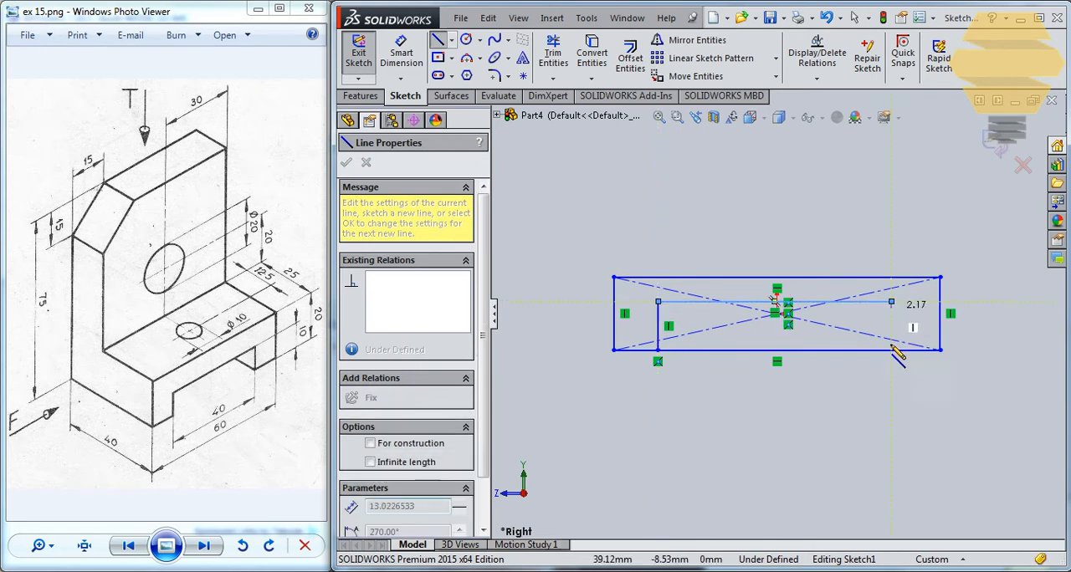
{"action": "left_click", "coordinate": [891, 350]}
{"action": "key", "text": "Escape"}
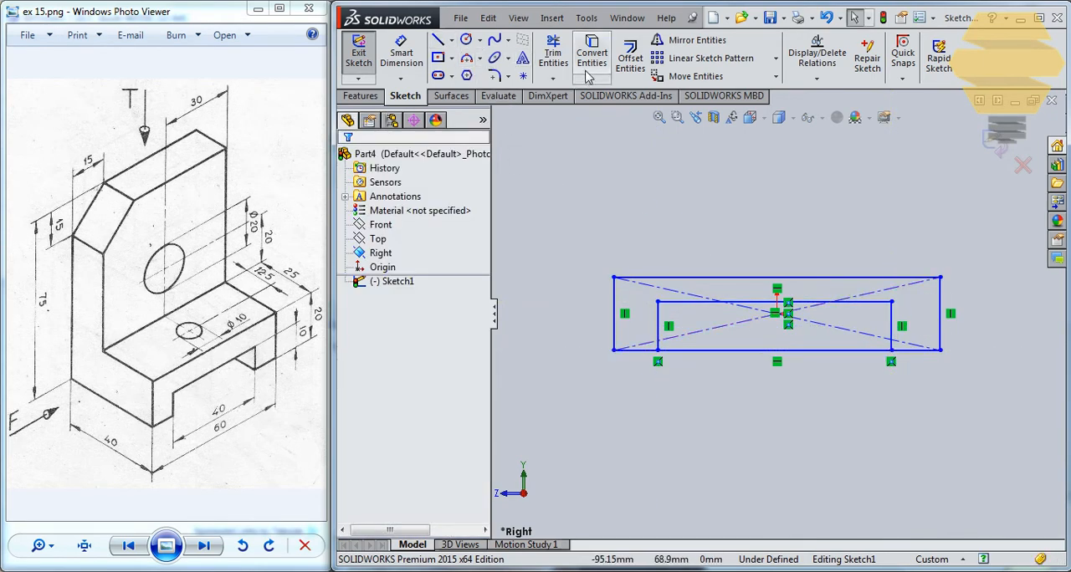
- Trim away the part of the rectangle's lower edge between the two notch sides
{"action": "left_click", "coordinate": [553, 57]}
{"action": "left_click_drag", "start_coordinate": [776, 351], "coordinate": [787, 355]}
{"action": "key", "text": "Escape"}
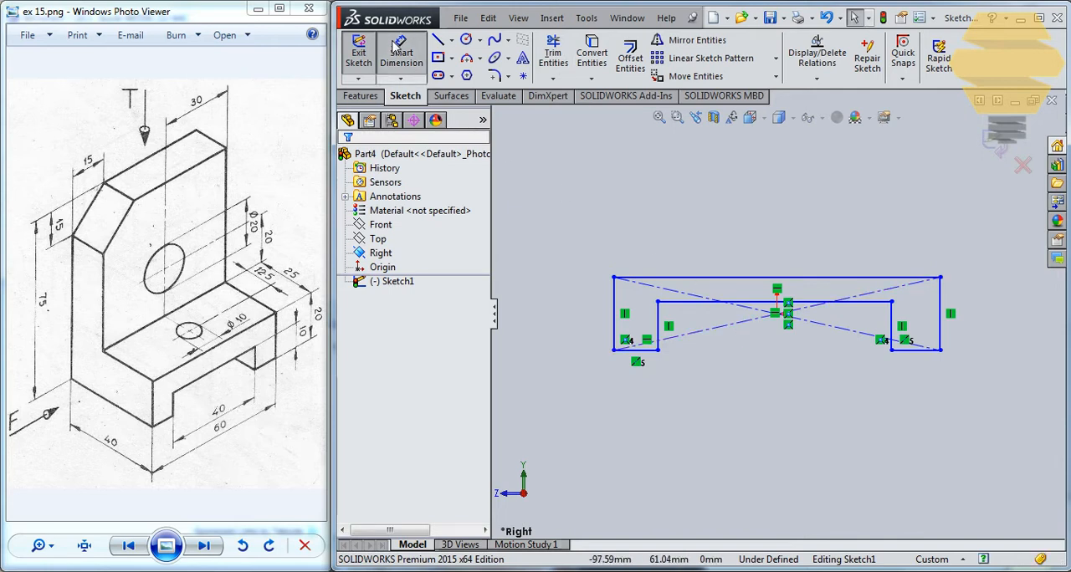
- Dimension the rectangle's upper edge to 60 mm and the notch's horizontal edge to 40 mm
{"action": "left_click", "coordinate": [693, 279]}
{"action": "left_click", "coordinate": [820, 219]}
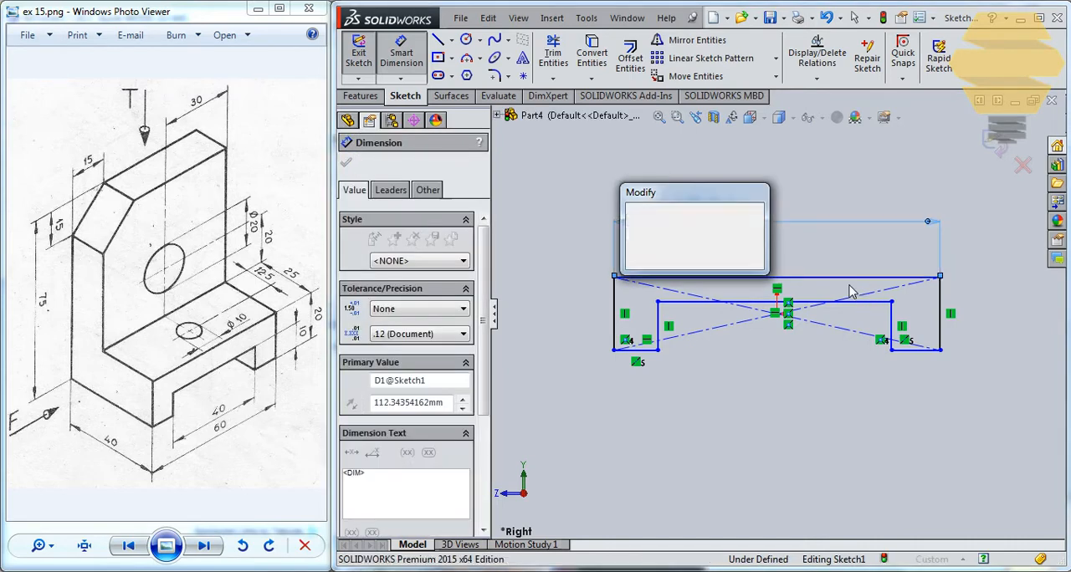
{"action": "type", "text": "60"}
{"action": "key", "text": "Return"}
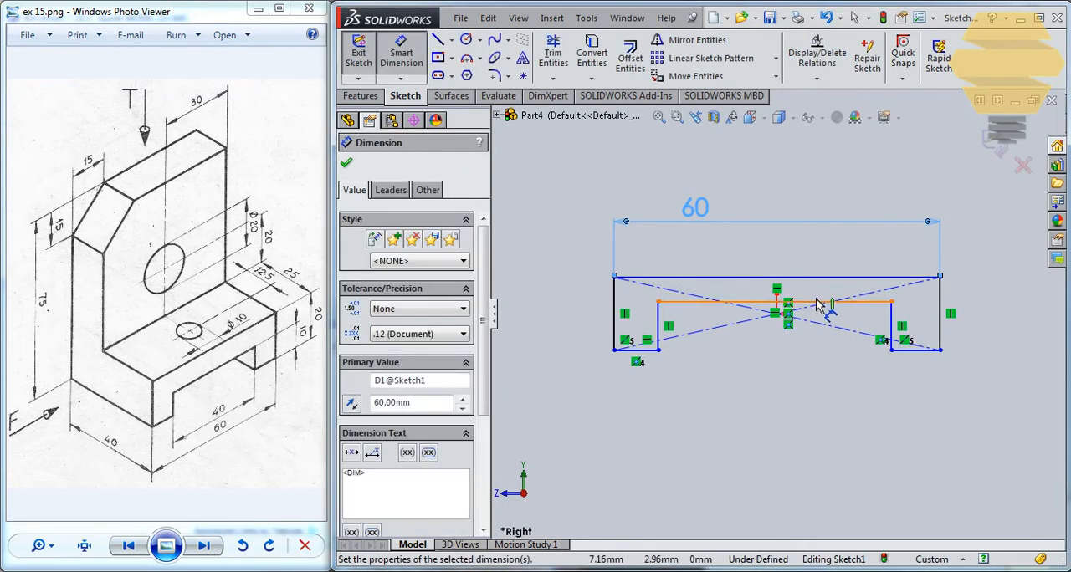
{"action": "left_click", "coordinate": [815, 302]}
{"action": "left_click", "coordinate": [818, 256]}
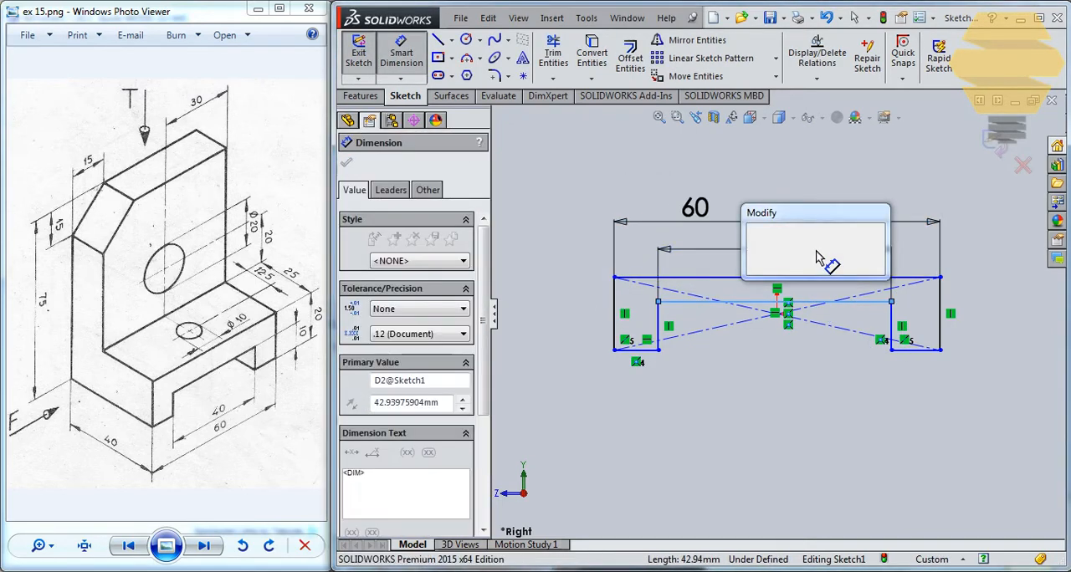
{"action": "type", "text": "40"}
{"action": "key", "text": "Return"}
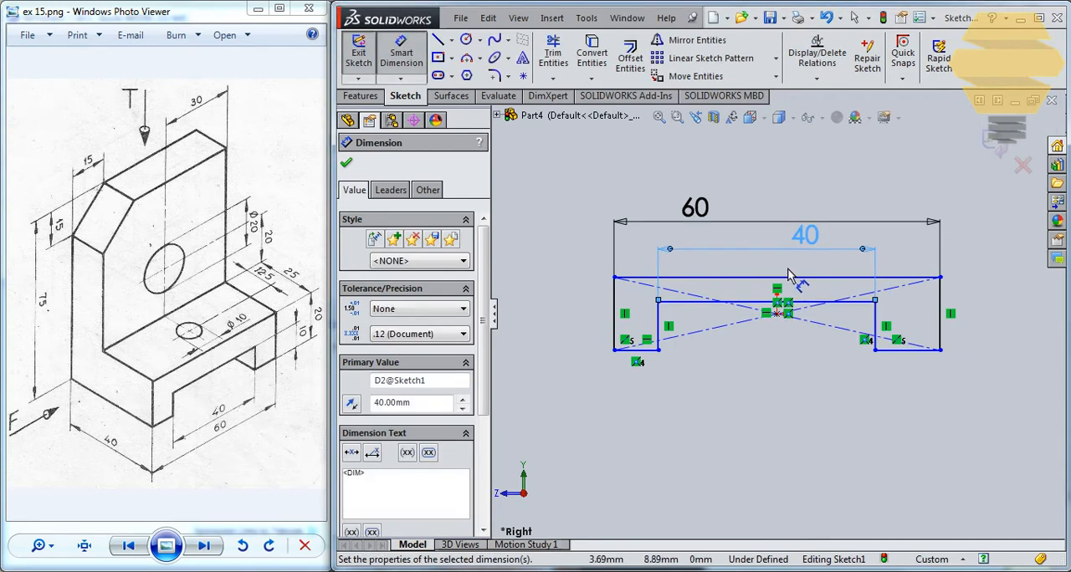
{"action": "key", "text": "Escape"}
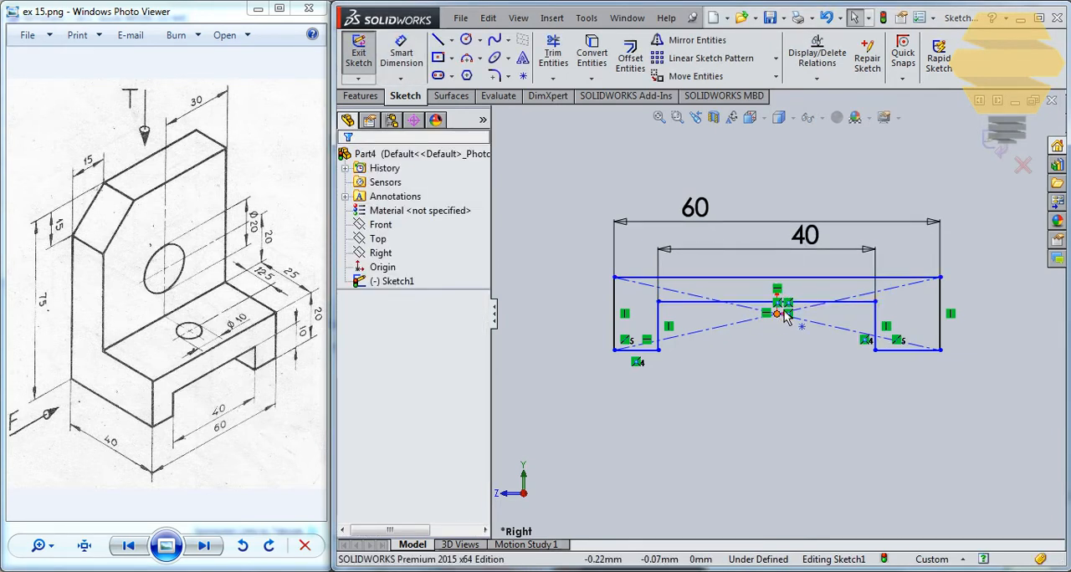
- Add a Midpoint relation between the notch's horizontal edge and the rectangle's centre point
{"action": "left_click", "coordinate": [783, 315]}
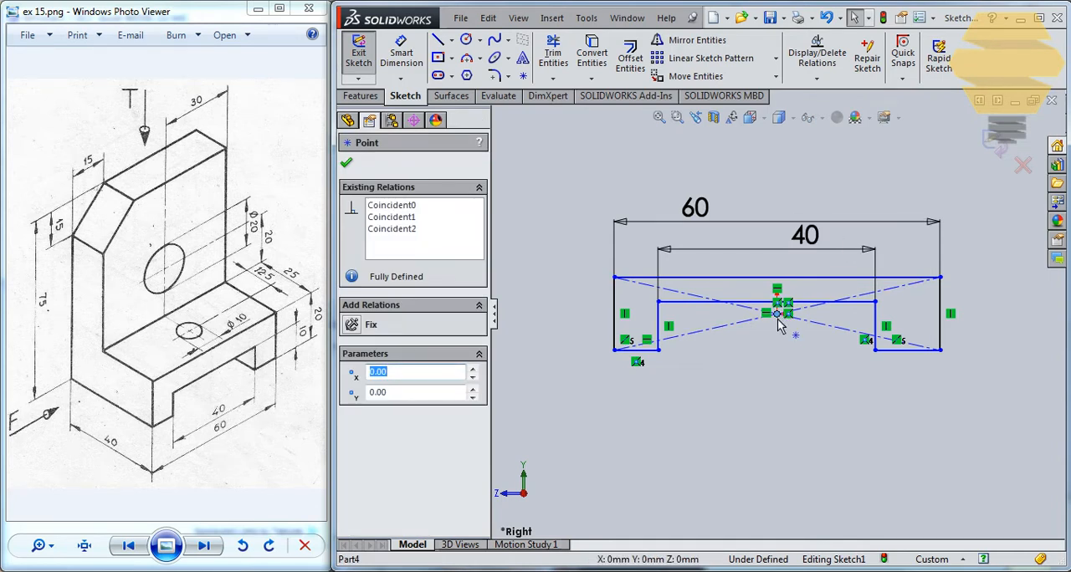
{"action": "scroll", "coordinate": [797, 318], "scroll_direction": "down", "scroll_amount": 5}
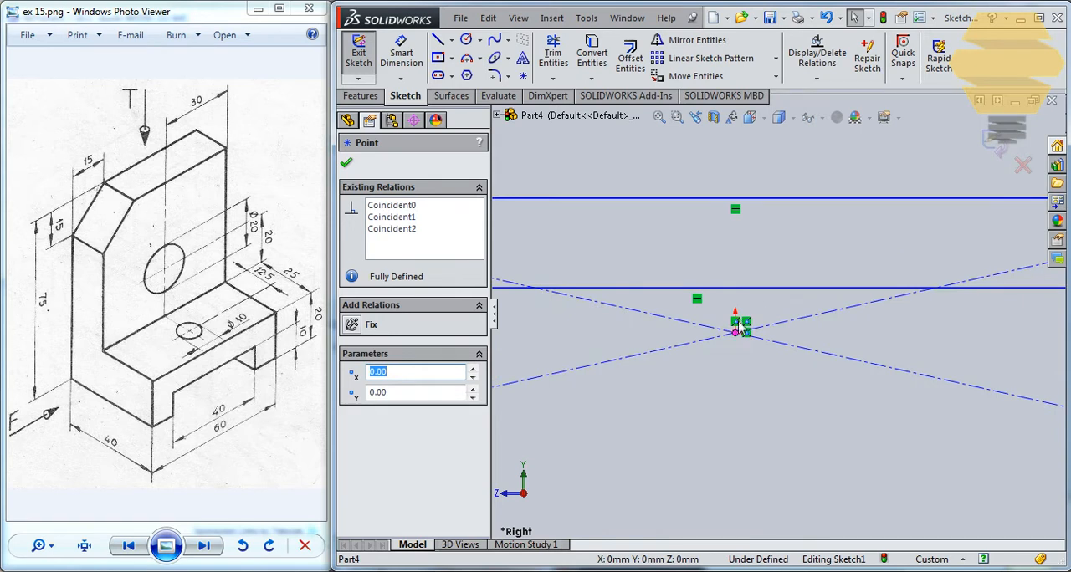
{"action": "scroll", "coordinate": [769, 326], "scroll_direction": "up", "scroll_amount": 5}
{"action": "key", "text": "Escape"}
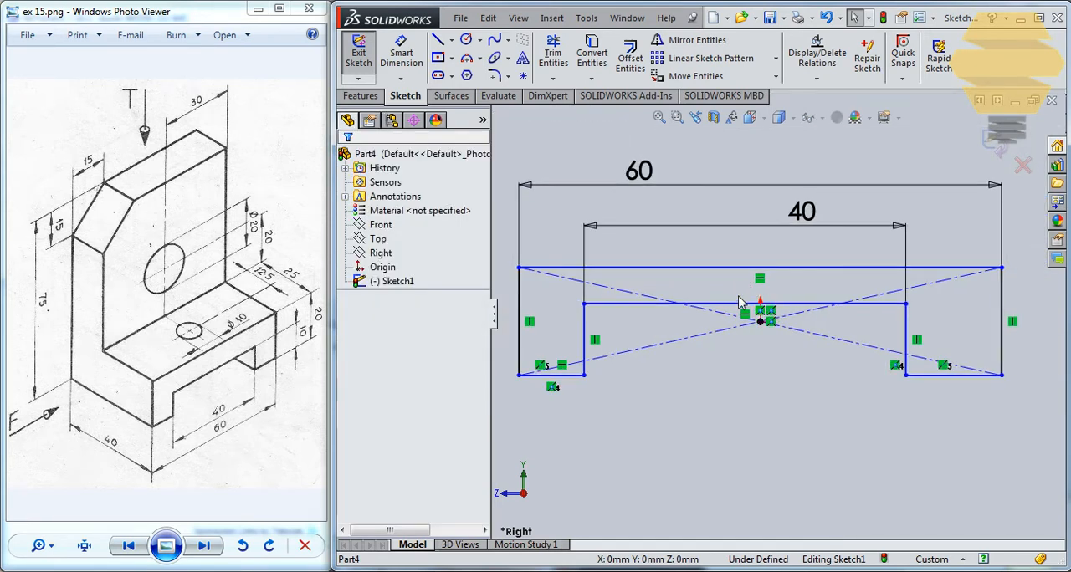
{"action": "mouse_move", "coordinate": [741, 303]}
{"action": "left_mouse_down"}
{"action": "mouse_move", "coordinate": [747, 322]}
{"action": "mouse_move", "coordinate": [743, 297]}
{"action": "left_mouse_up"}
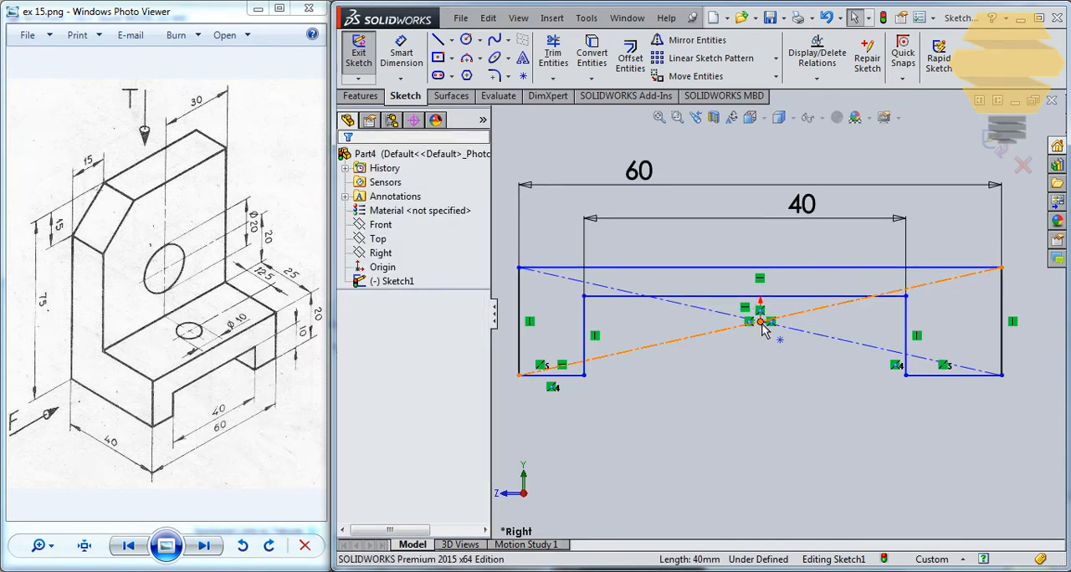
{"action": "left_click", "coordinate": [761, 323]}
{"action": "left_click", "coordinate": [751, 298], "text": "ctrl"}
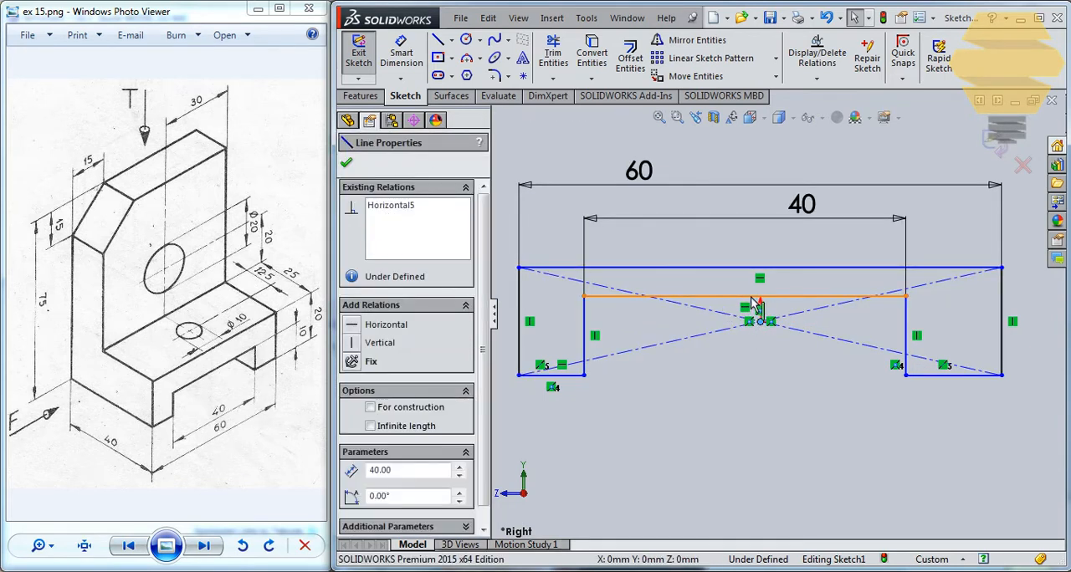
{"action": "left_click", "coordinate": [358, 419]}
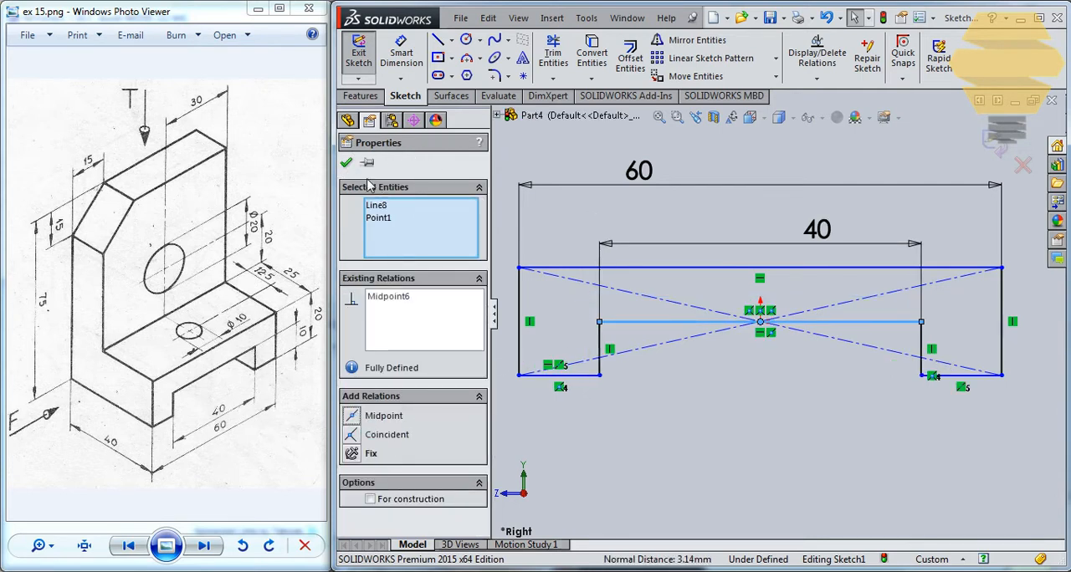
{"action": "left_click", "coordinate": [347, 162]}
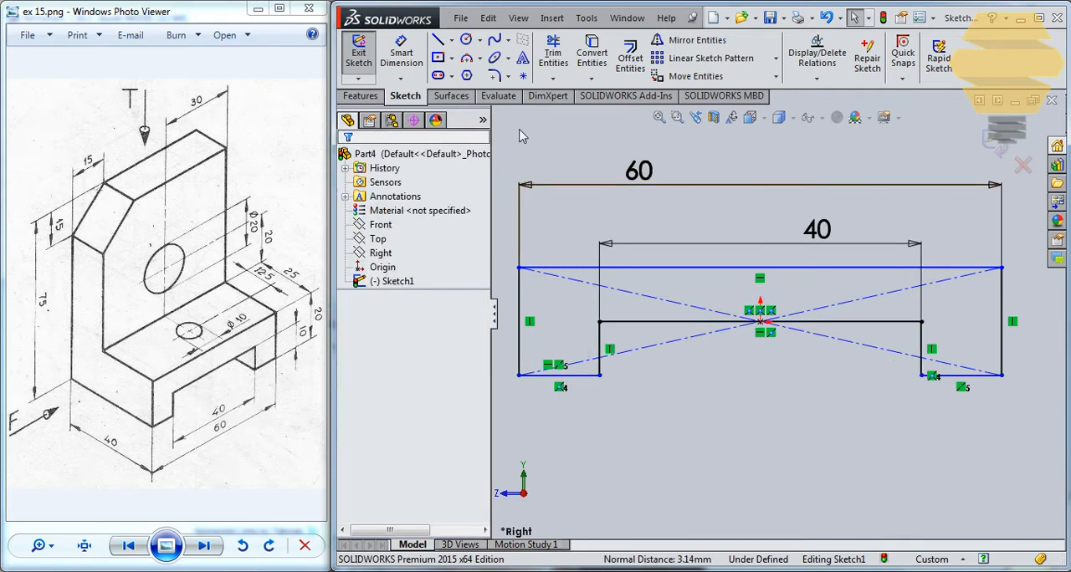
- Draw a vertical centerline from the origin up to the rectangle's upper edge
{"action": "left_click", "coordinate": [451, 42]}
{"action": "left_click", "coordinate": [468, 77]}
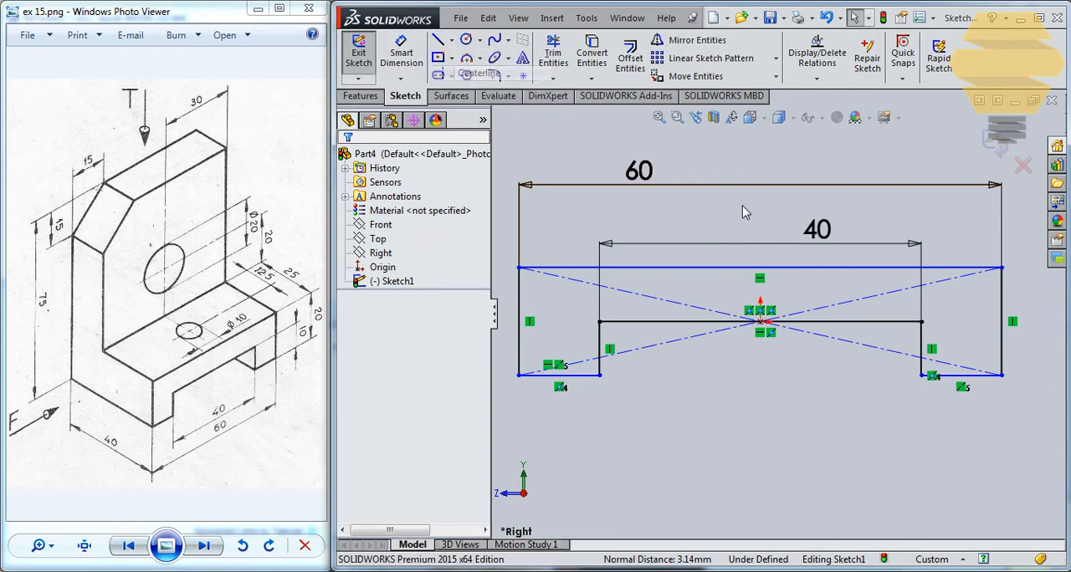
{"action": "left_click", "coordinate": [760, 323]}
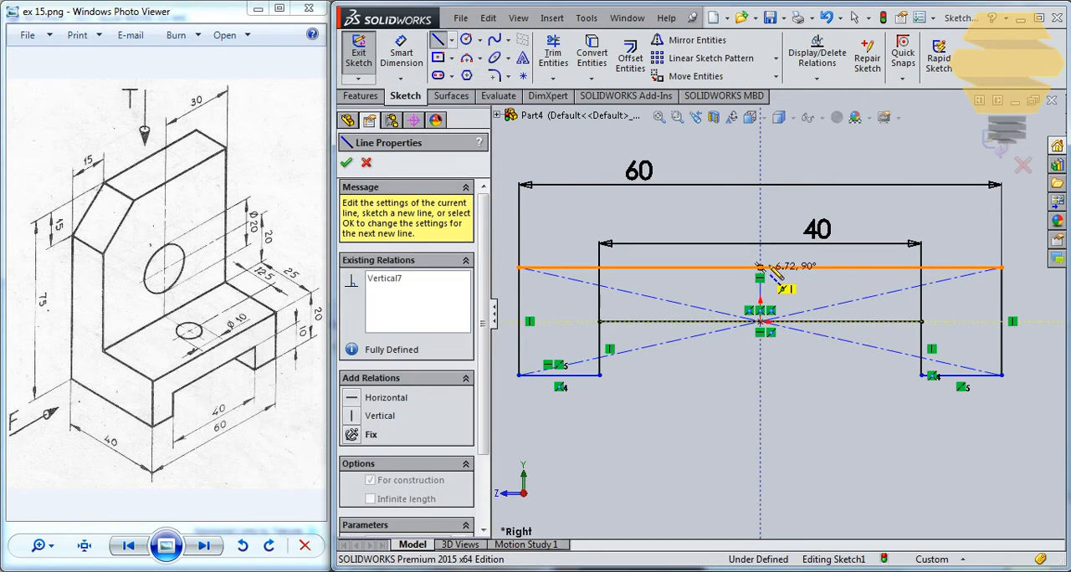
{"action": "left_click", "coordinate": [760, 268]}
{"action": "key", "text": "Escape"}
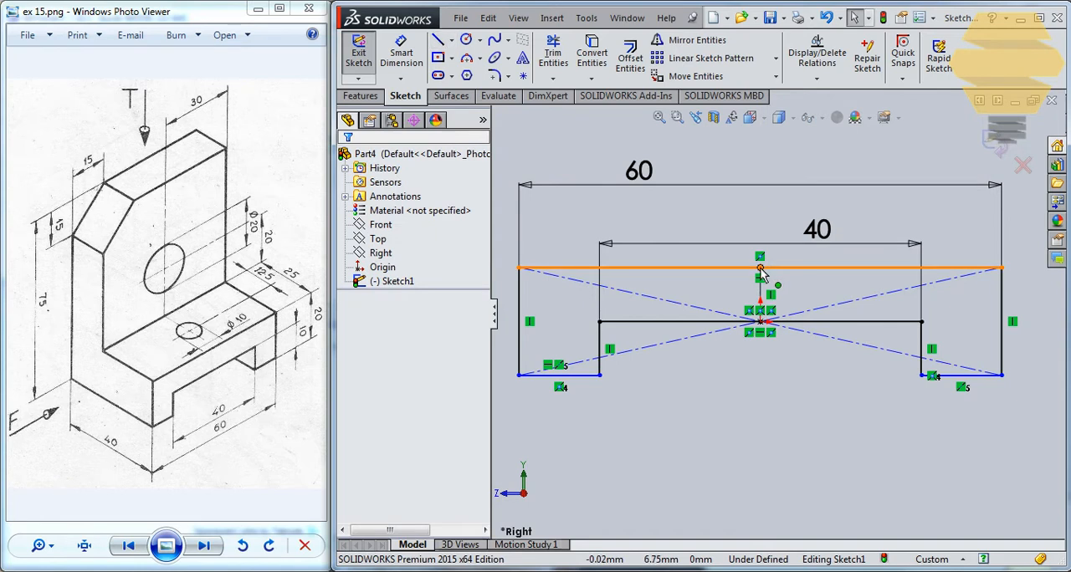
- Add a Midpoint relation between the centerline's upper endpoint and the rectangle's upper edge
{"action": "left_click", "coordinate": [760, 268]}
{"action": "left_click", "coordinate": [799, 268], "text": "ctrl"}
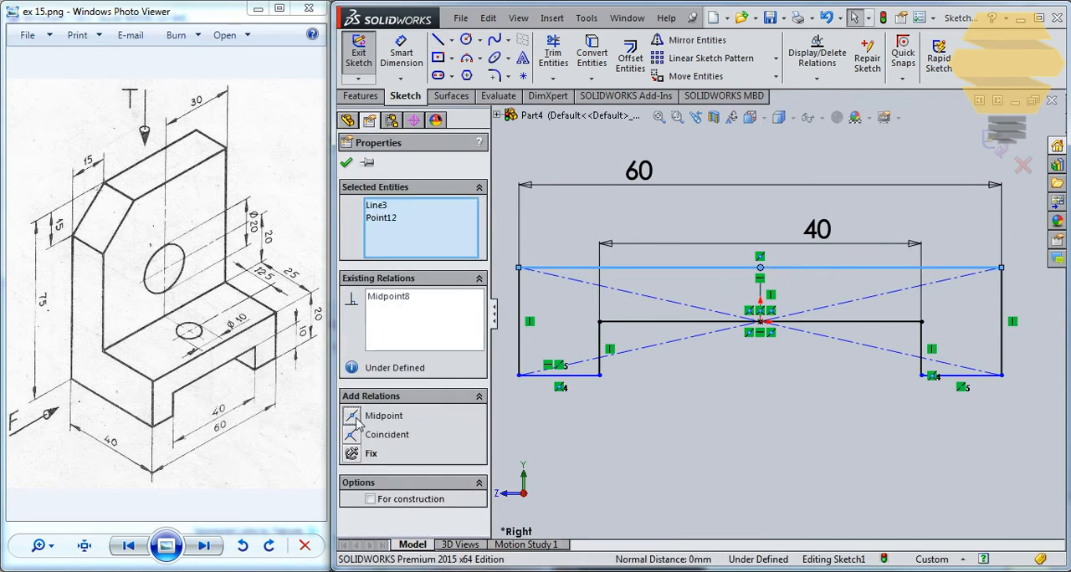
{"action": "left_click", "coordinate": [346, 164]}
- Dimension the notch's vertical side to 10 mm
{"action": "key", "text": "z"}
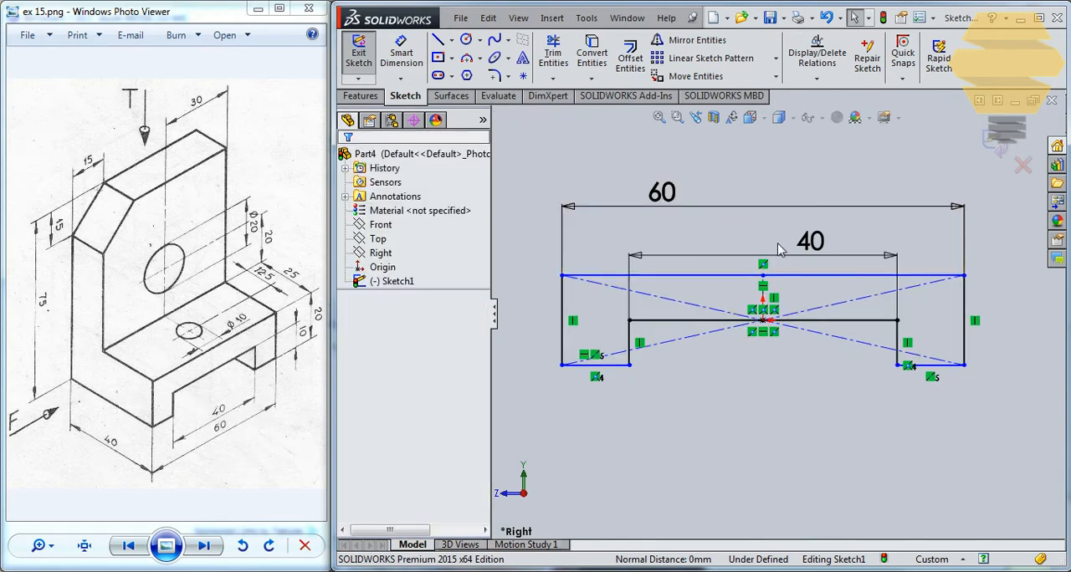
{"action": "key", "text": "z"}
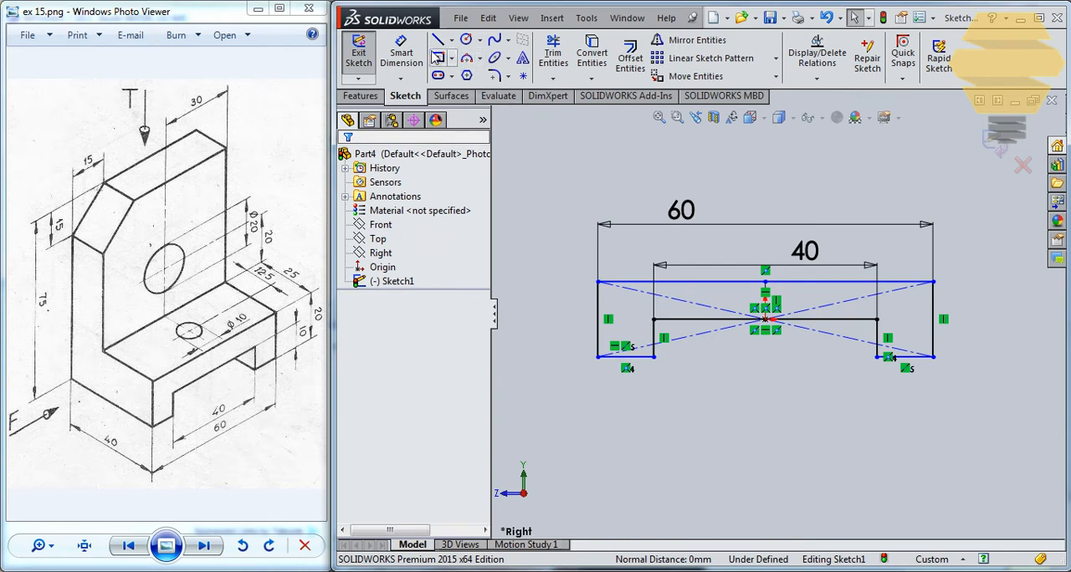
{"action": "left_click", "coordinate": [401, 53]}
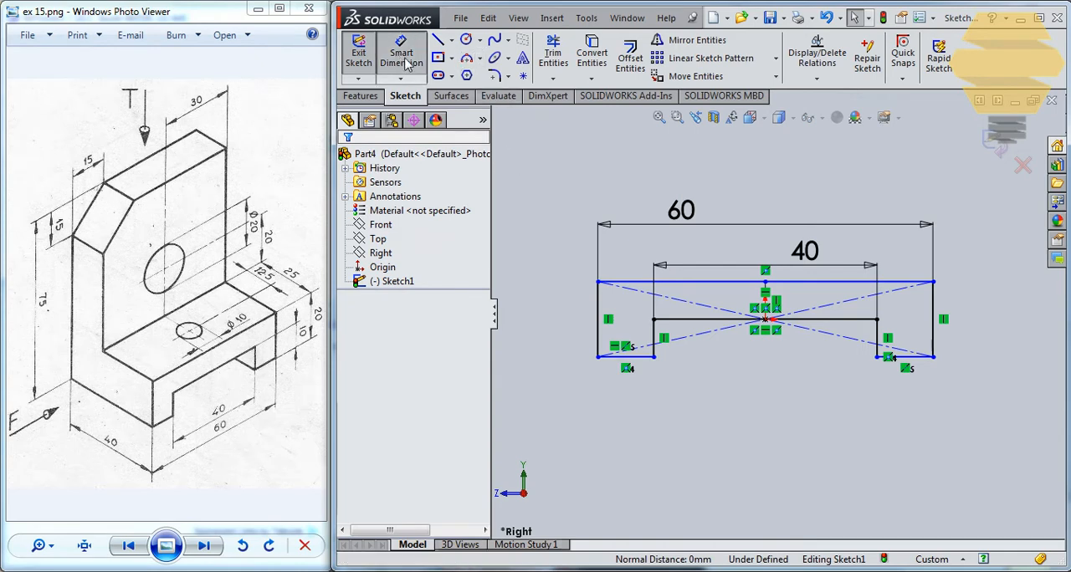
{"action": "left_click", "coordinate": [653, 339]}
{"action": "left_click", "coordinate": [565, 335]}
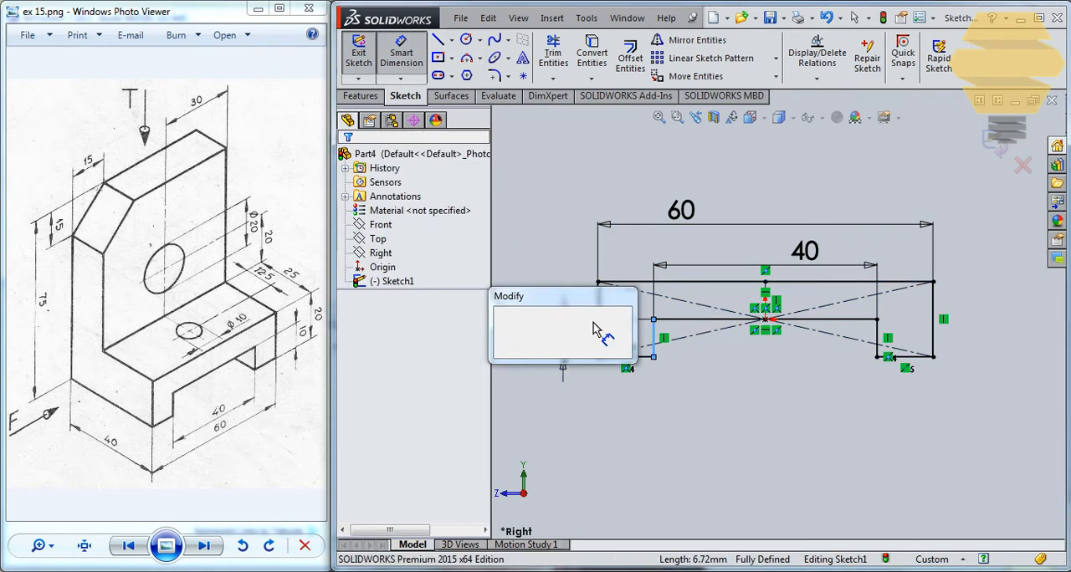
{"action": "type", "text": "10"}
{"action": "key", "text": "Return"}
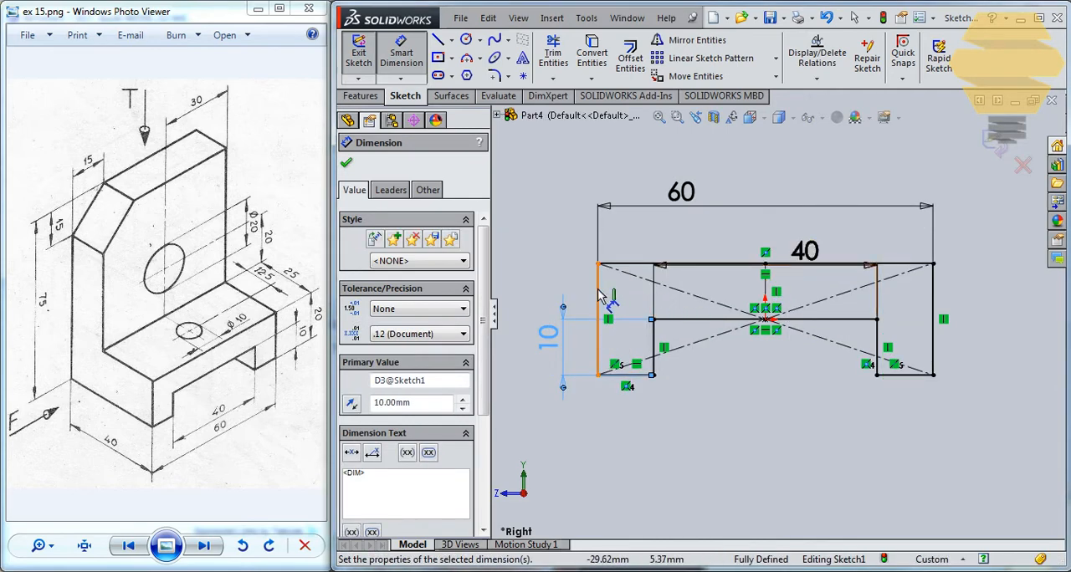
{"action": "left_click", "coordinate": [598, 290]}
{"action": "left_click", "coordinate": [528, 285]}
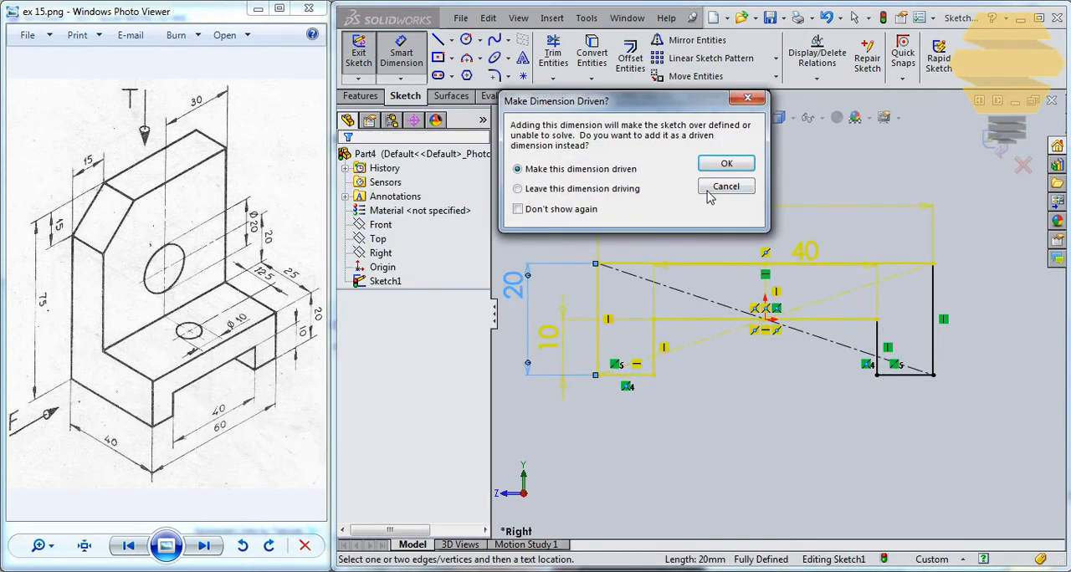
{"action": "left_click", "coordinate": [724, 185]}
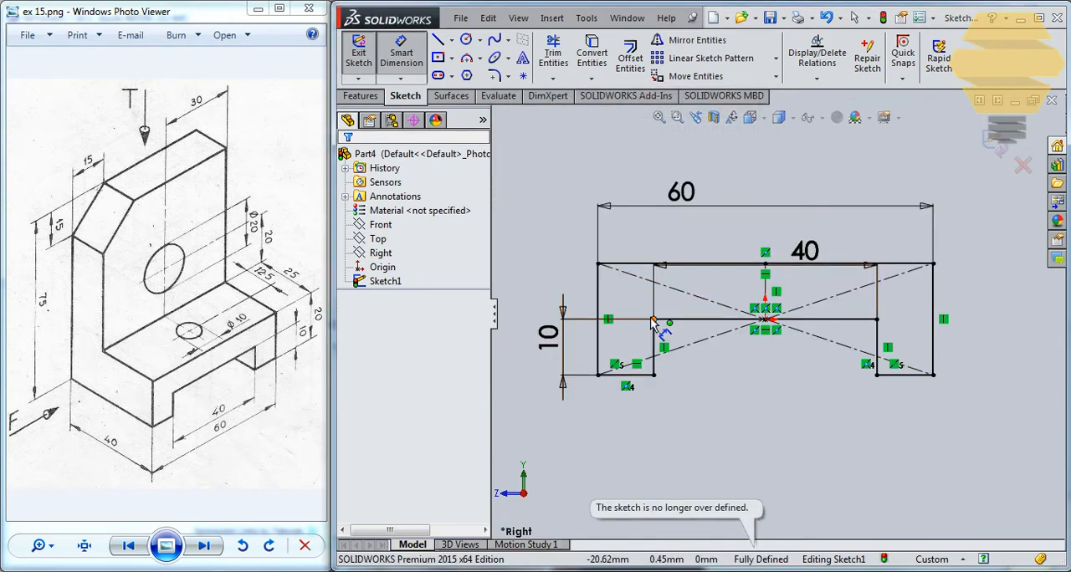
- Close the base sketch and extrude its profile as a surface to a blind depth of 25 mm
{"action": "left_click", "coordinate": [994, 143]}
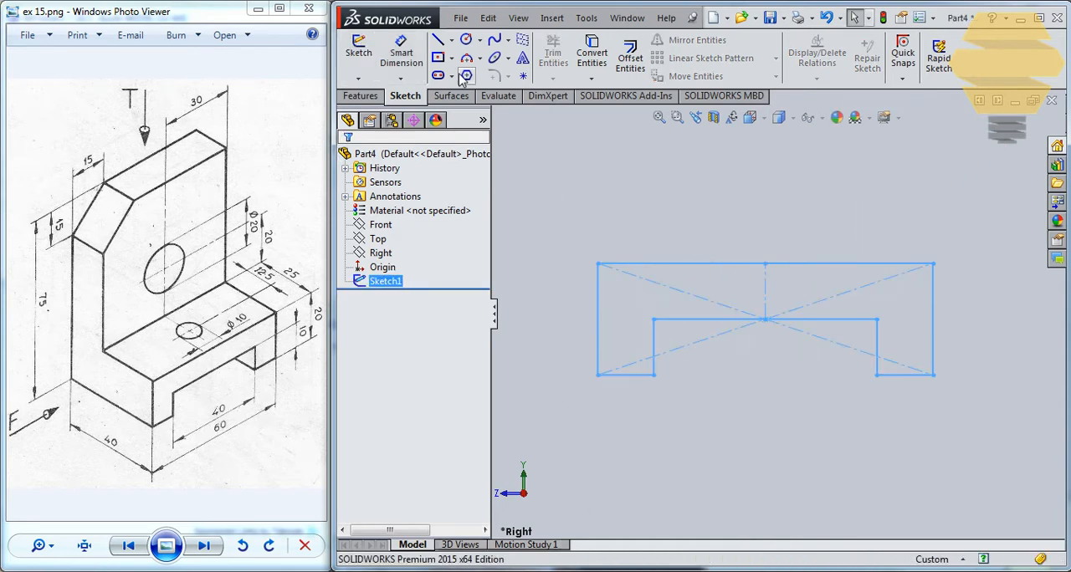
{"action": "left_click", "coordinate": [451, 96]}
{"action": "left_click", "coordinate": [364, 55]}
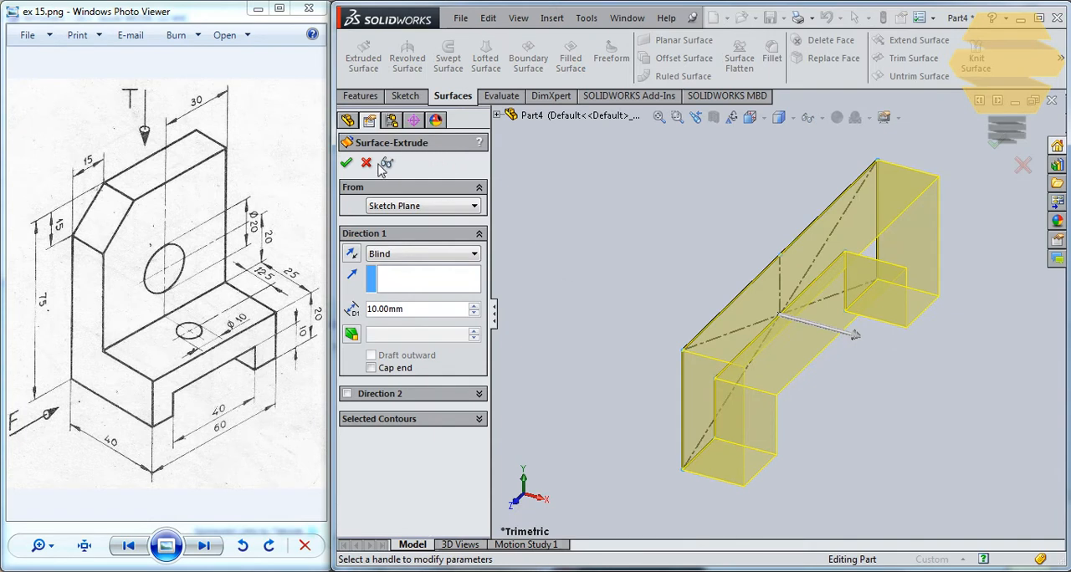
{"action": "scroll", "coordinate": [774, 290], "scroll_direction": "up", "scroll_amount": 2}
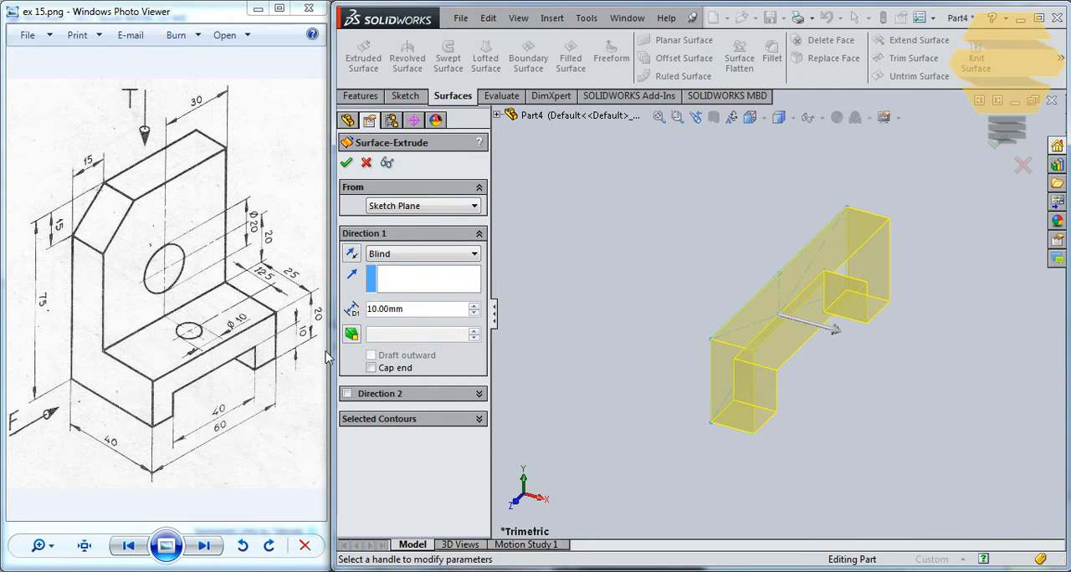
{"action": "type", "text": "25"}
{"action": "key", "text": "Return"}
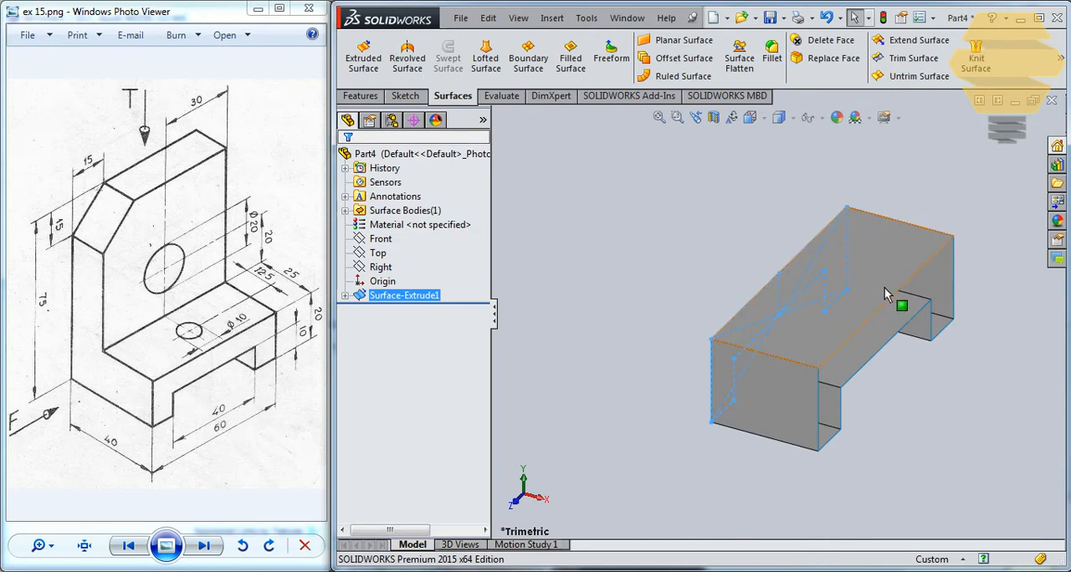
- Start a new sketch on the Right plane
{"action": "middle_click_drag", "start_coordinate": [902, 306], "coordinate": [670, 335]}
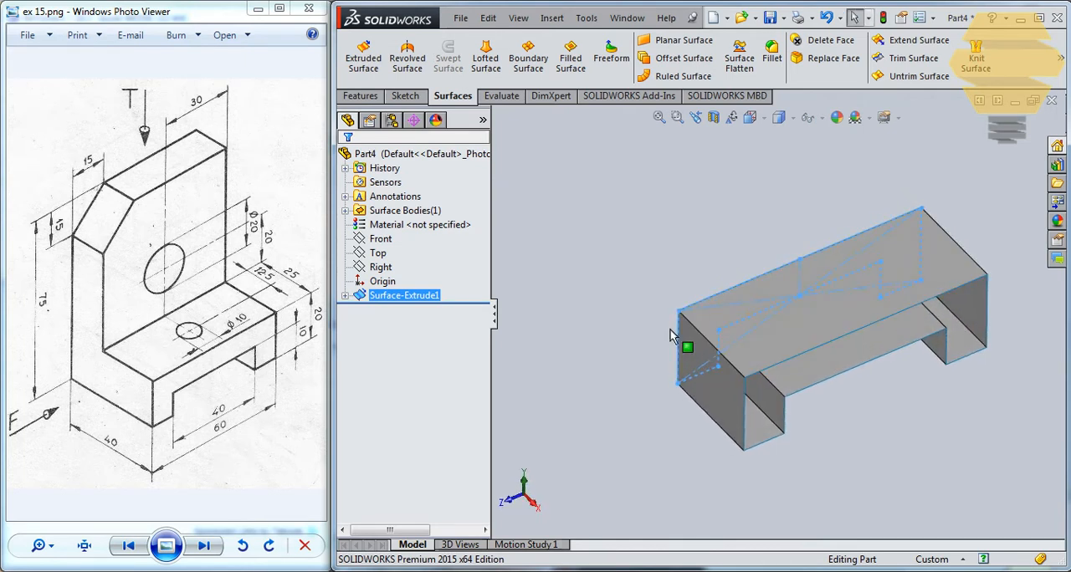
{"action": "left_click", "coordinate": [405, 98]}
{"action": "left_click", "coordinate": [357, 57]}
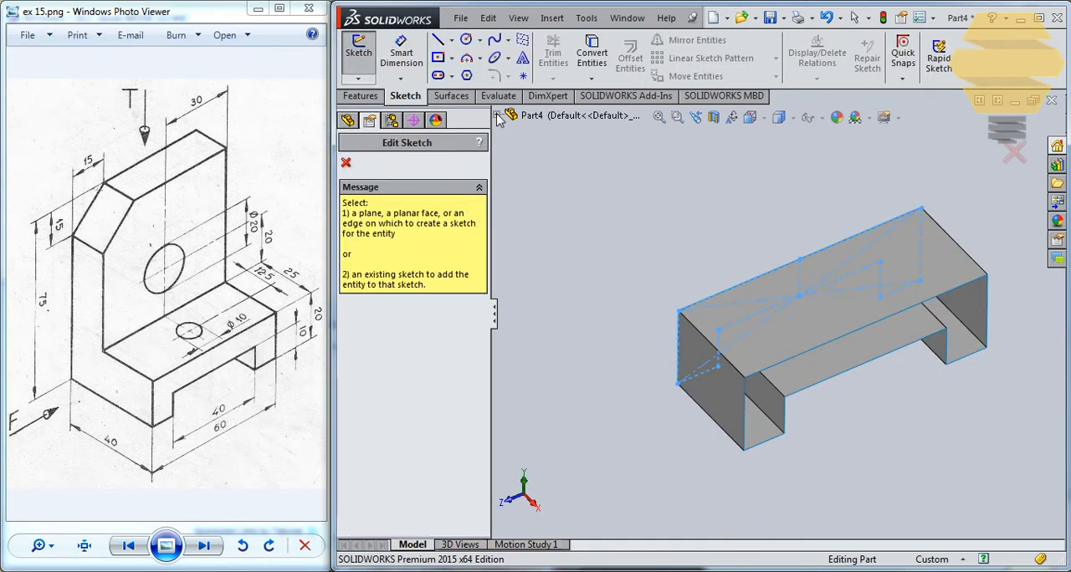
{"action": "left_click", "coordinate": [497, 116]}
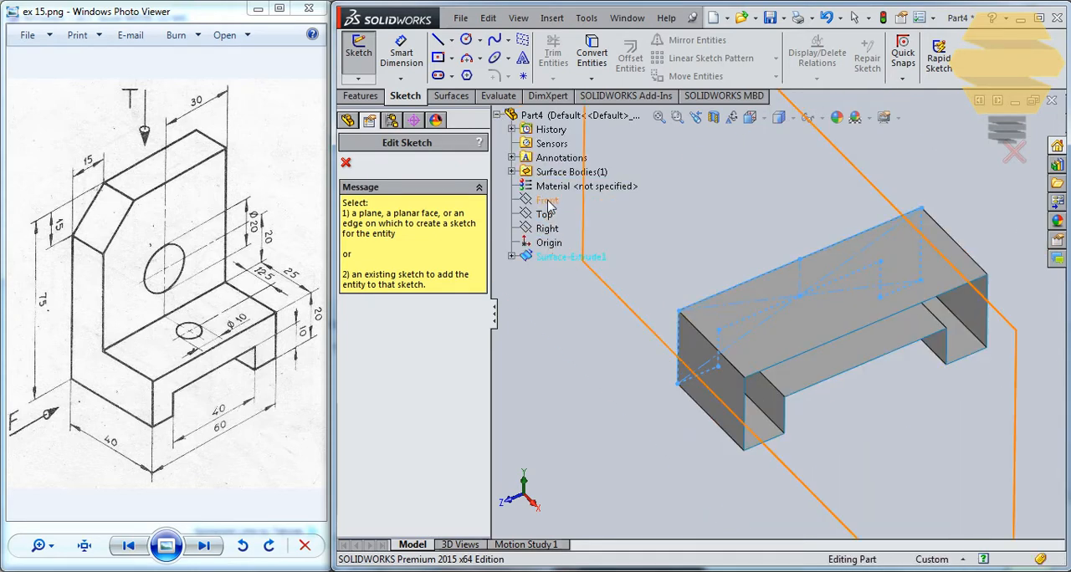
{"action": "left_click", "coordinate": [547, 227]}
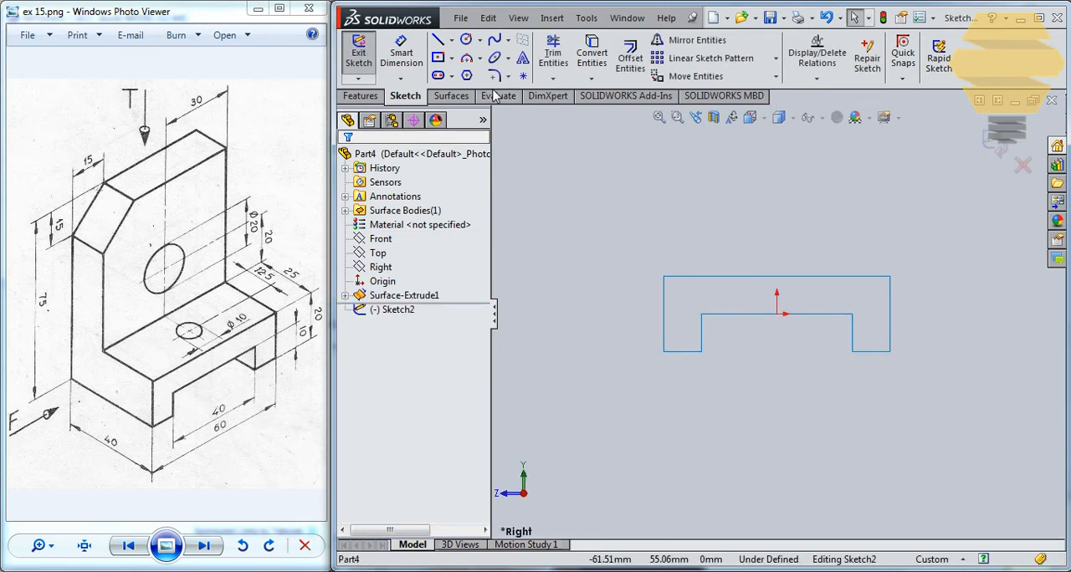
- Draw a closed upright outline from the base's lower corners, 60 mm wide and about 58 mm high, with its upper-left corner cut diagonally
{"action": "left_click", "coordinate": [438, 42]}
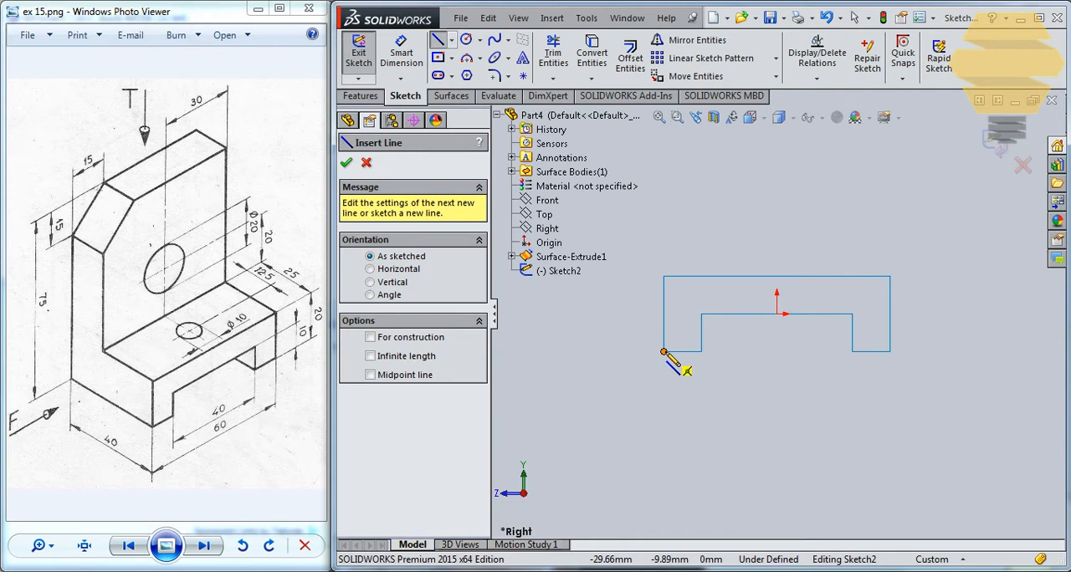
{"action": "left_click", "coordinate": [663, 352]}
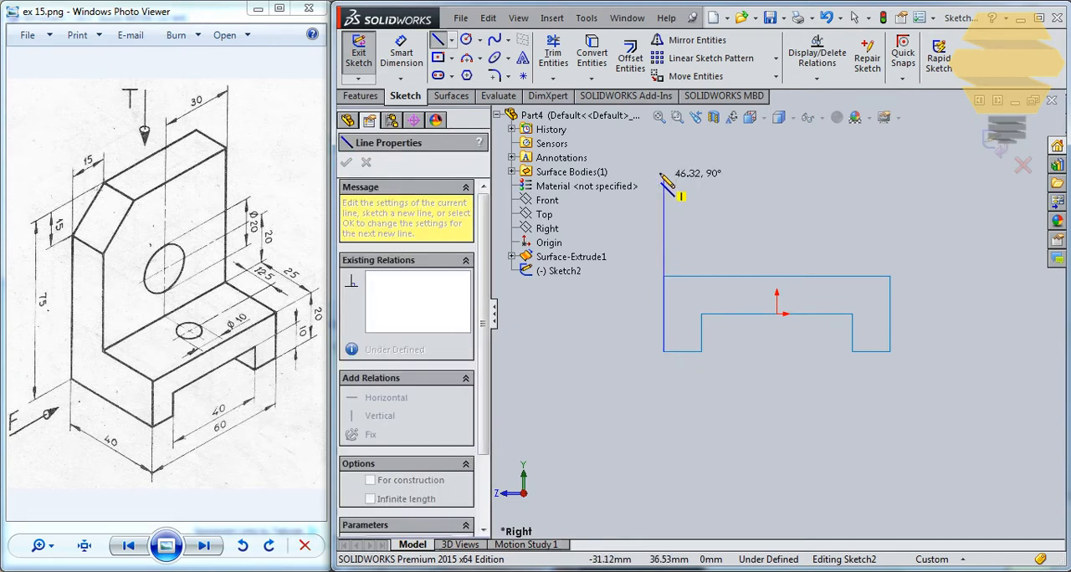
{"action": "left_click", "coordinate": [663, 165]}
{"action": "left_click", "coordinate": [706, 134]}
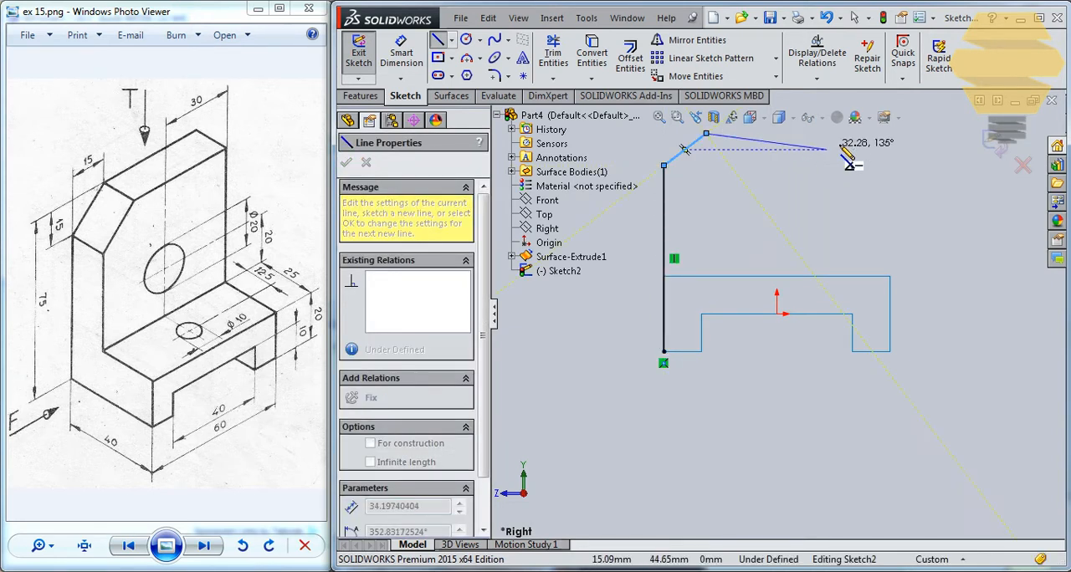
{"action": "left_click", "coordinate": [889, 276]}
{"action": "left_click", "coordinate": [889, 134]}
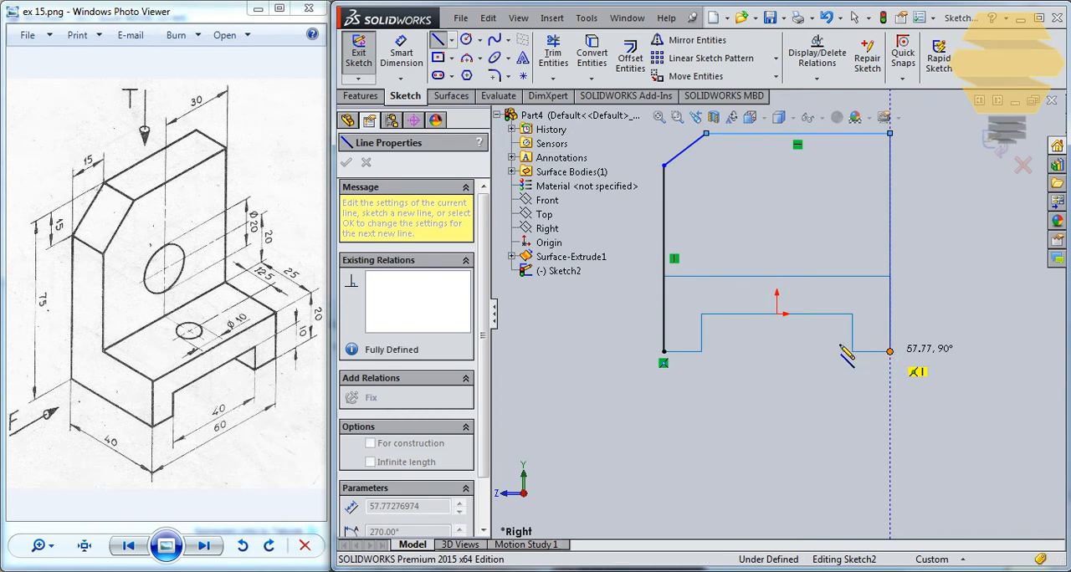
{"action": "left_click", "coordinate": [889, 351]}
{"action": "left_click", "coordinate": [670, 350]}
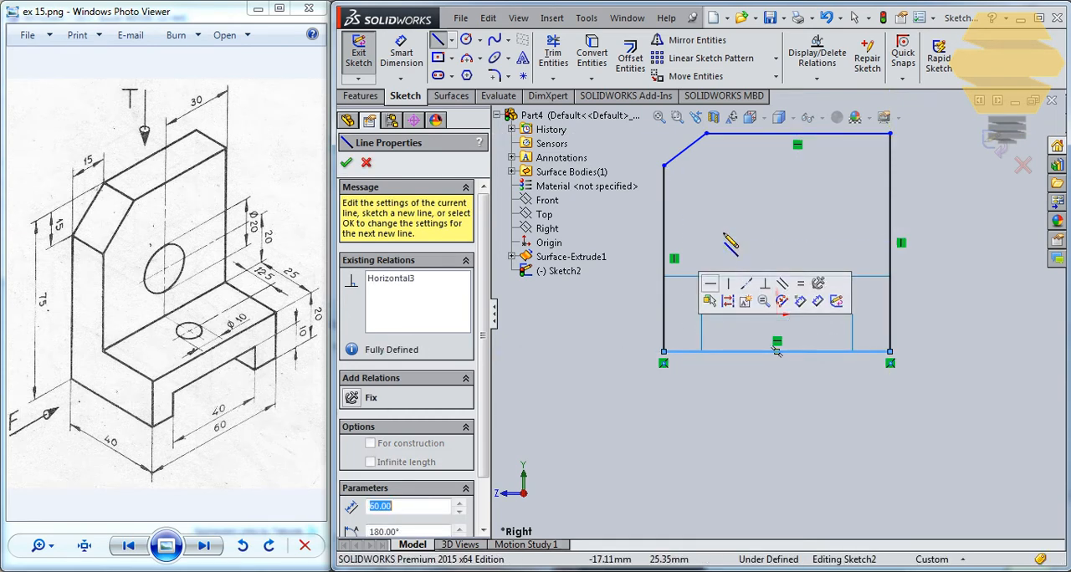
{"action": "scroll", "coordinate": [736, 239], "scroll_direction": "up", "scroll_amount": 2}
{"action": "key", "text": "Escape"}
- Dimension the vertical height of the diagonal corner cut to 15 mm
{"action": "left_click", "coordinate": [406, 55]}
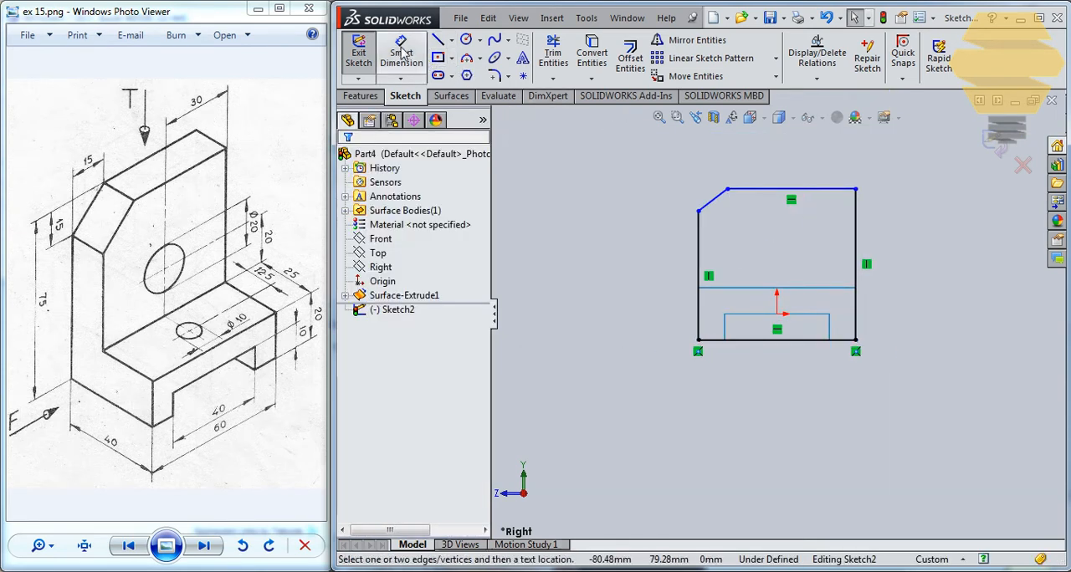
{"action": "left_click", "coordinate": [716, 198]}
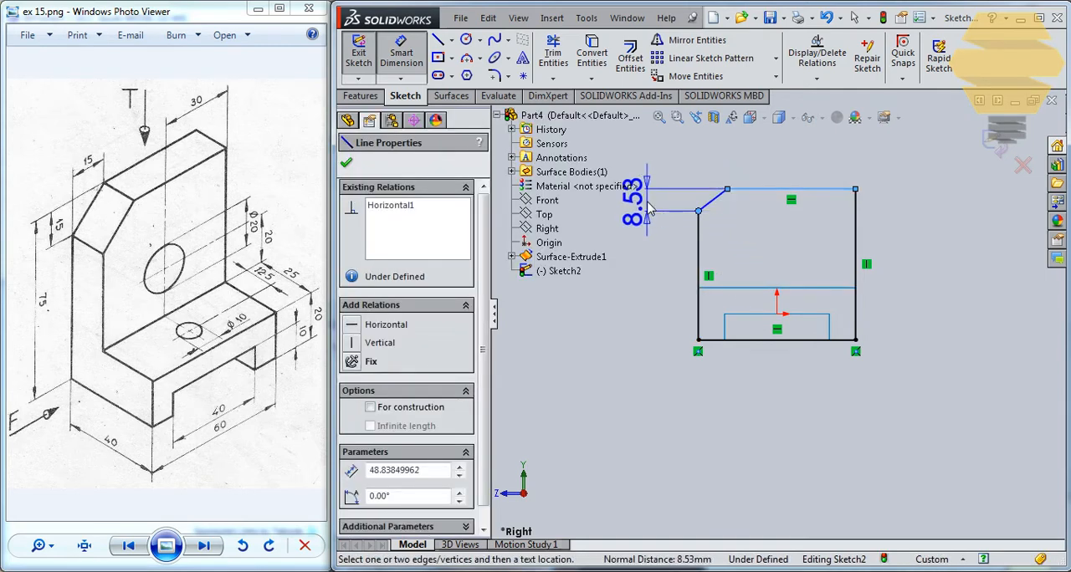
{"action": "left_click", "coordinate": [707, 217]}
{"action": "type", "text": "15"}
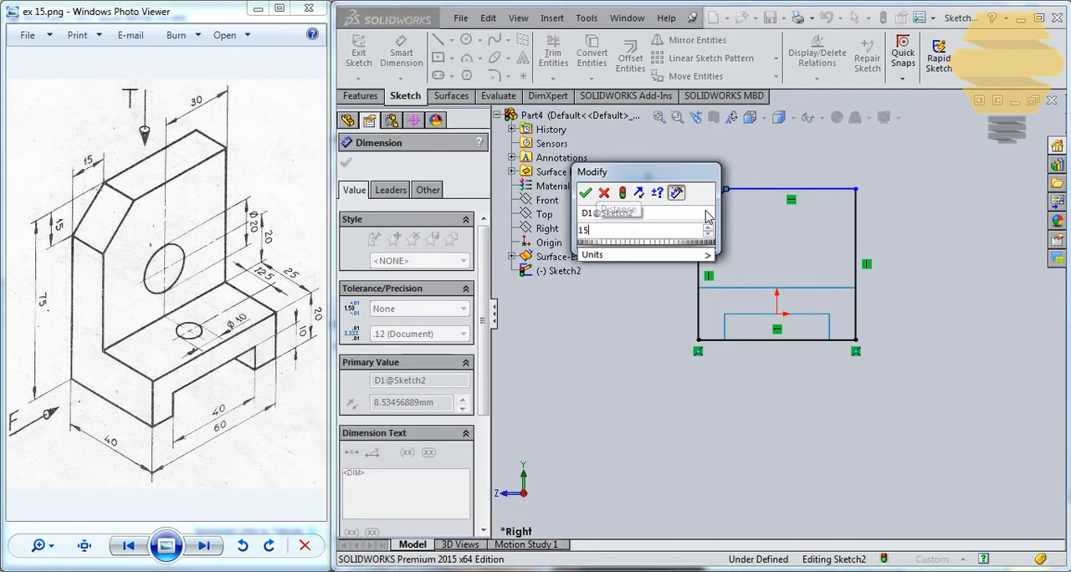
{"action": "key", "text": "Return"}
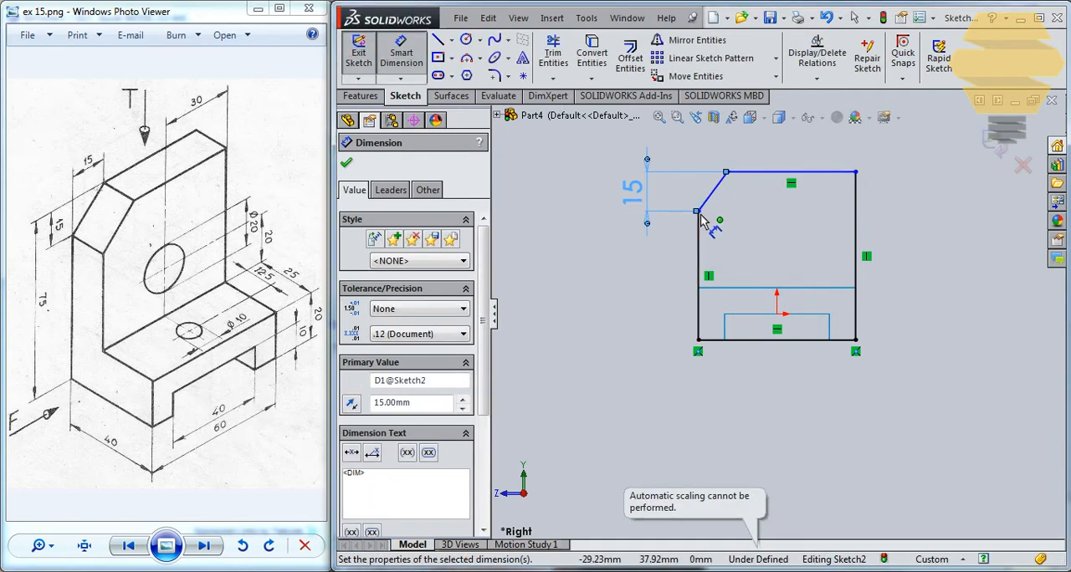
- Dimension the horizontal width of the diagonal corner cut to 15 mm
{"action": "left_click", "coordinate": [700, 211]}
{"action": "left_click", "coordinate": [726, 172]}
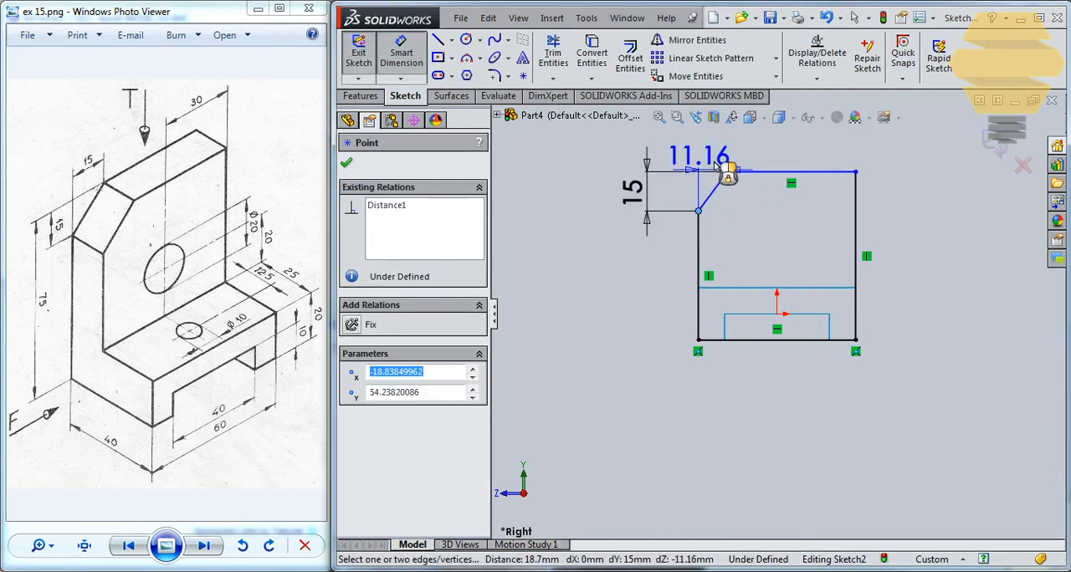
{"action": "left_click", "coordinate": [758, 173]}
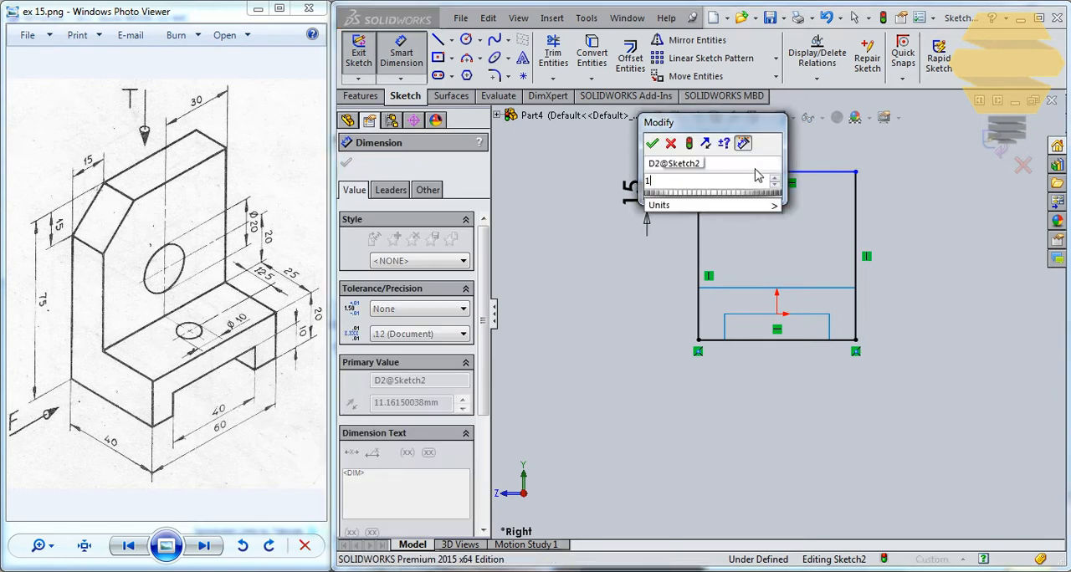
{"action": "type", "text": "15"}
{"action": "key", "text": "Return"}
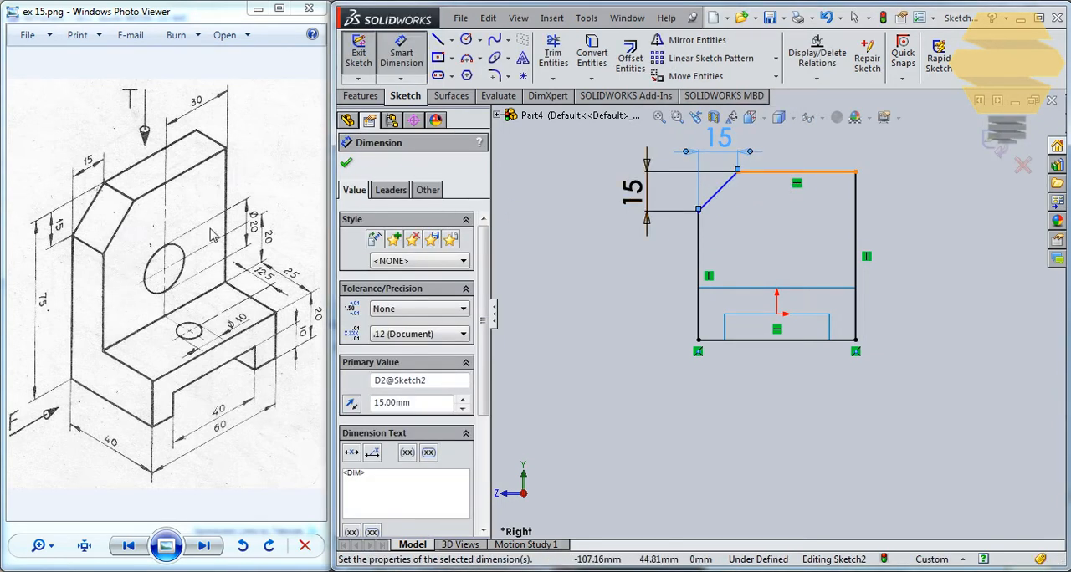
- Dimension the overall height between the outline's lower and upper edges to 75 mm
{"action": "left_click", "coordinate": [765, 340]}
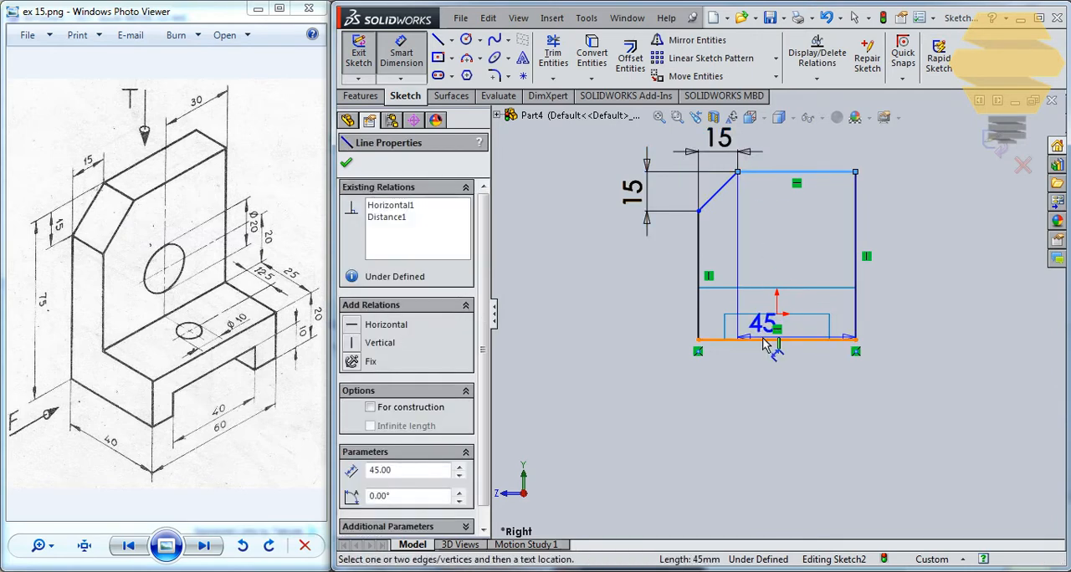
{"action": "left_click", "coordinate": [794, 172]}
{"action": "left_click", "coordinate": [579, 268]}
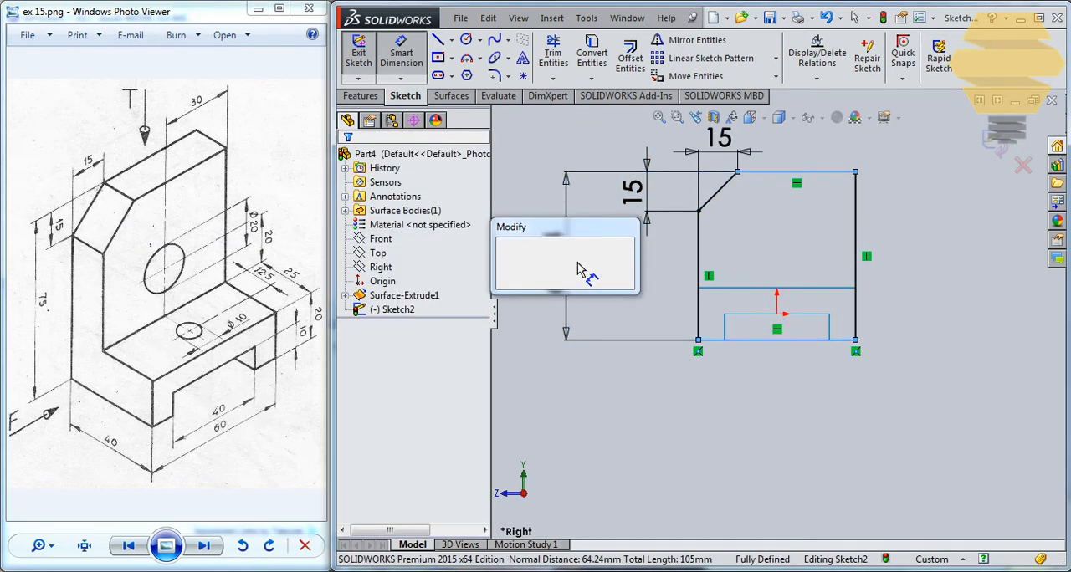
{"action": "type", "text": "75"}
{"action": "key", "text": "Return"}
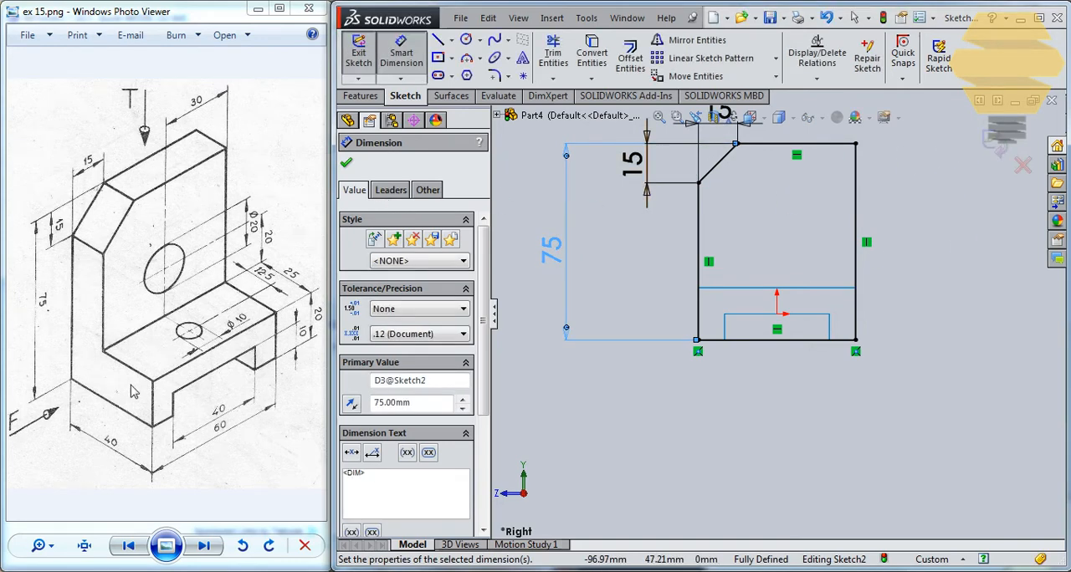
- Close the upright's sketch and extrude it as a surface 15 mm in the reversed direction, away from the base
{"action": "left_click", "coordinate": [996, 144]}
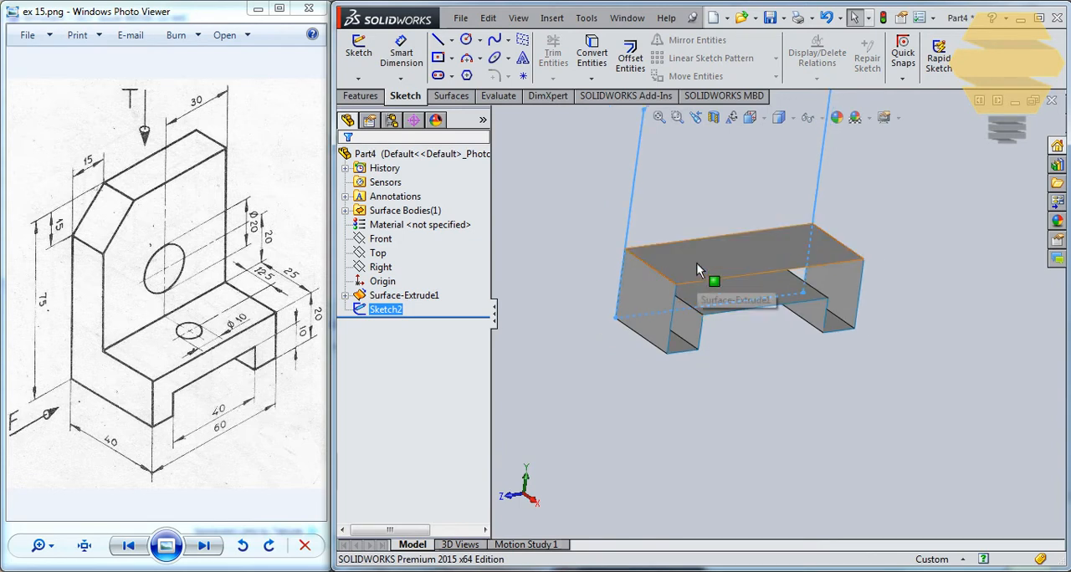
{"action": "left_click", "coordinate": [451, 95]}
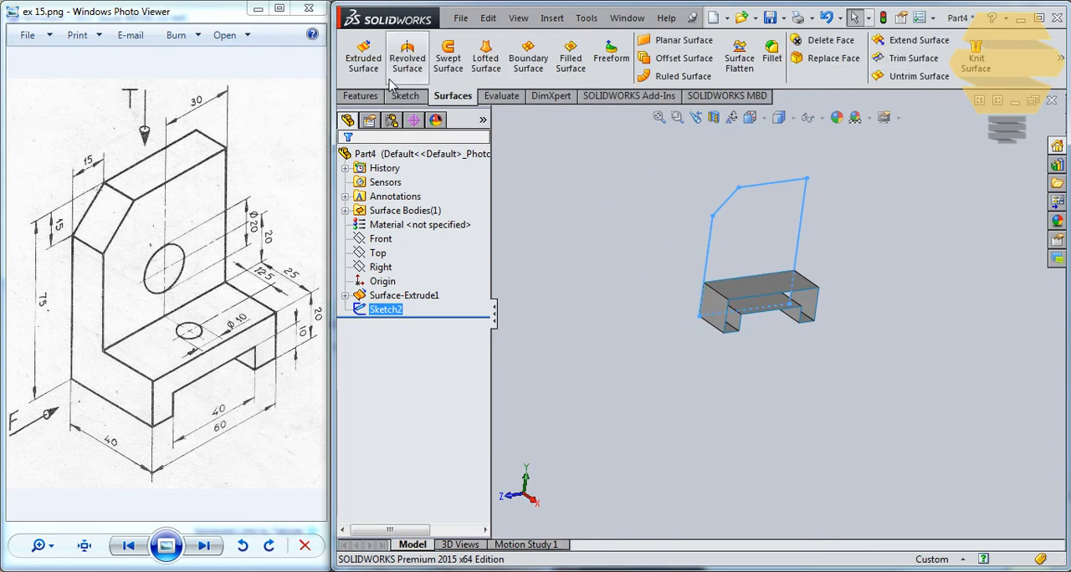
{"action": "left_click", "coordinate": [369, 67]}
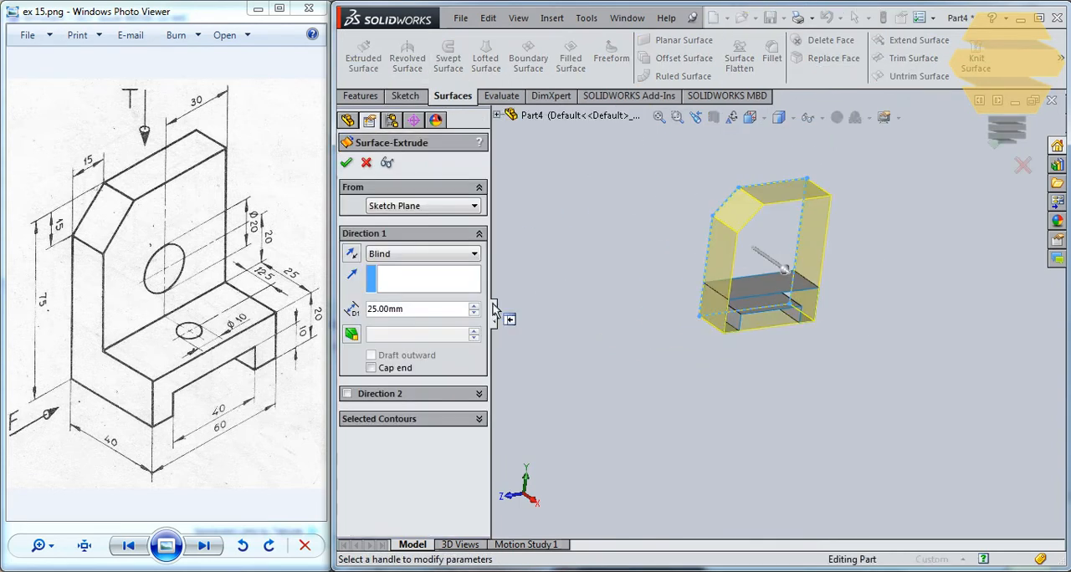
{"action": "left_click", "coordinate": [351, 256]}
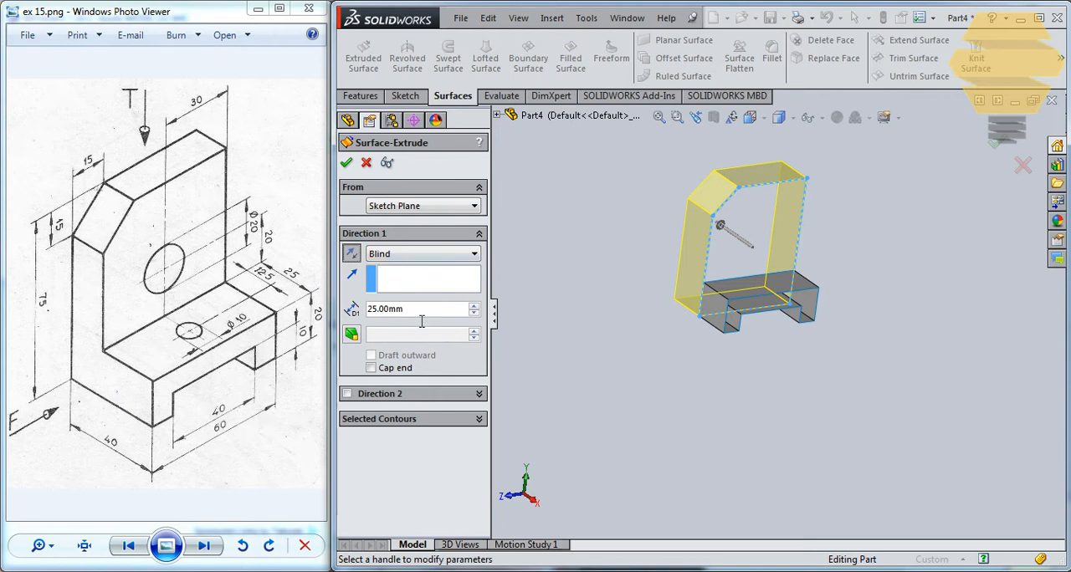
{"action": "type", "text": "15"}
{"action": "key", "text": "Return"}
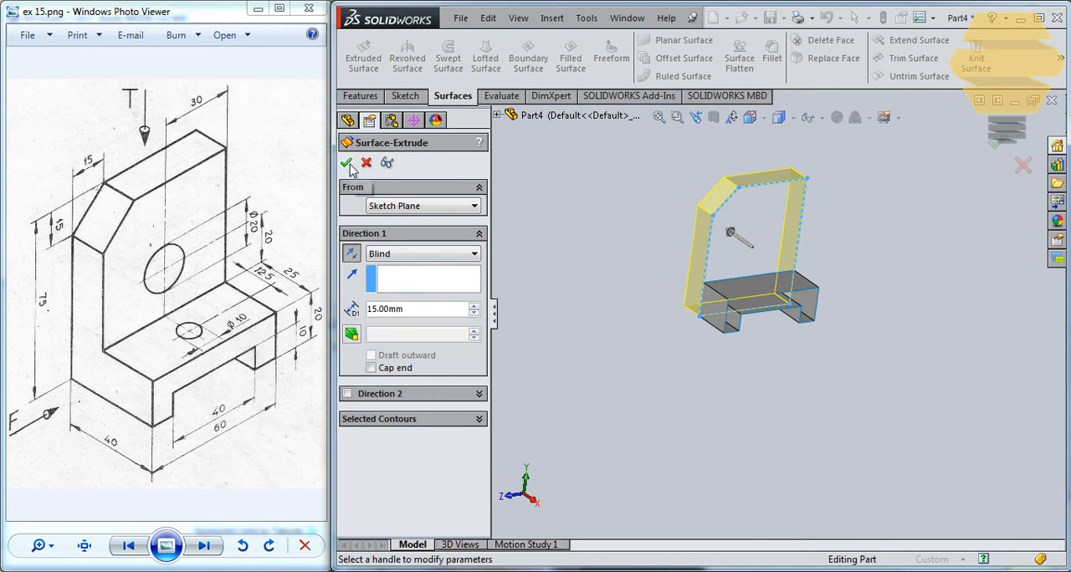
{"action": "left_click", "coordinate": [348, 164]}
- Close the upright's front opening with a filled surface, using Sketch2 as the patch boundary with Contact edges
{"action": "middle_click_drag", "start_coordinate": [729, 238], "coordinate": [727, 268]}
{"action": "middle_click_drag", "start_coordinate": [688, 319], "coordinate": [624, 290]}
{"action": "left_click", "coordinate": [393, 311]}
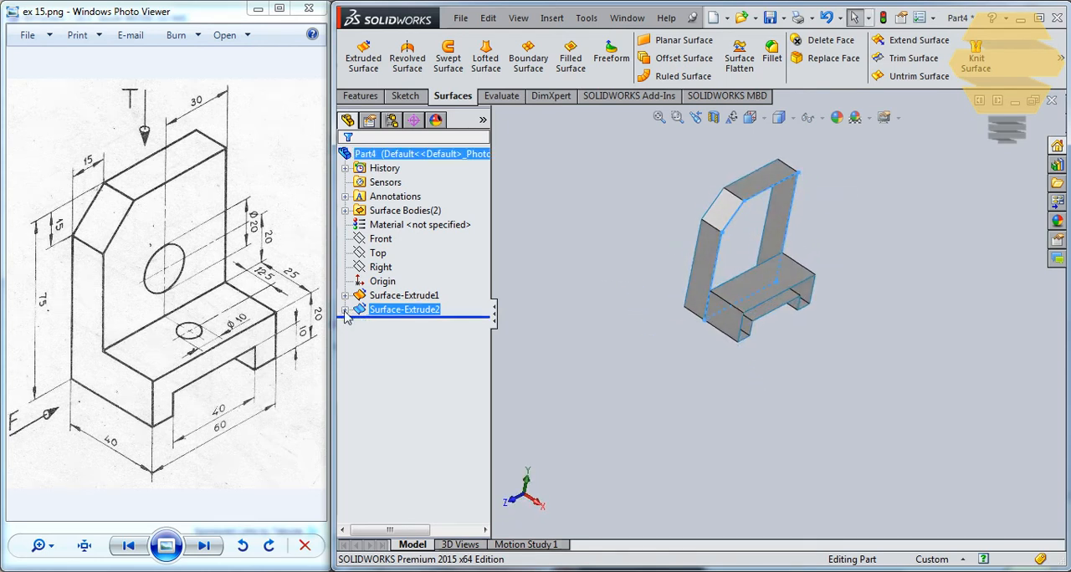
{"action": "left_click", "coordinate": [402, 325]}
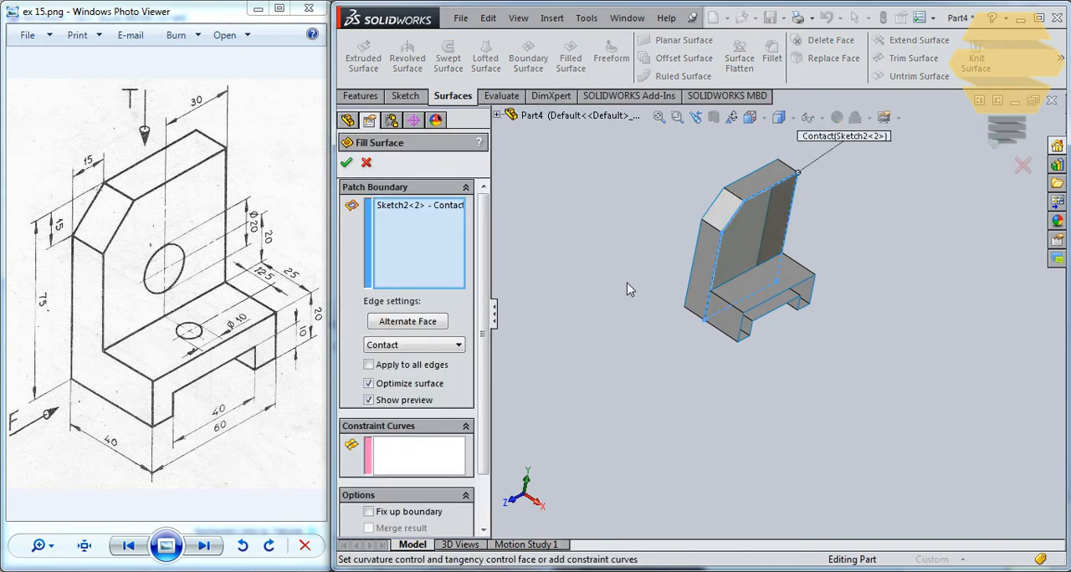
{"action": "left_click", "coordinate": [347, 164]}
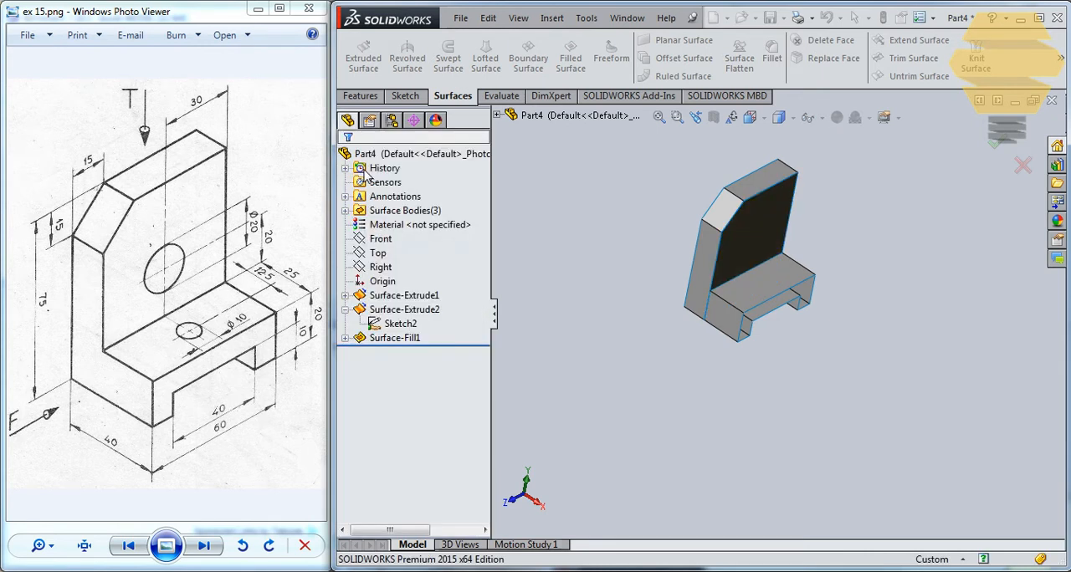
- Offset the upright's filled front surface 15 mm in the reversed direction to close its back opening
{"action": "middle_click_drag", "start_coordinate": [698, 196], "coordinate": [736, 209]}
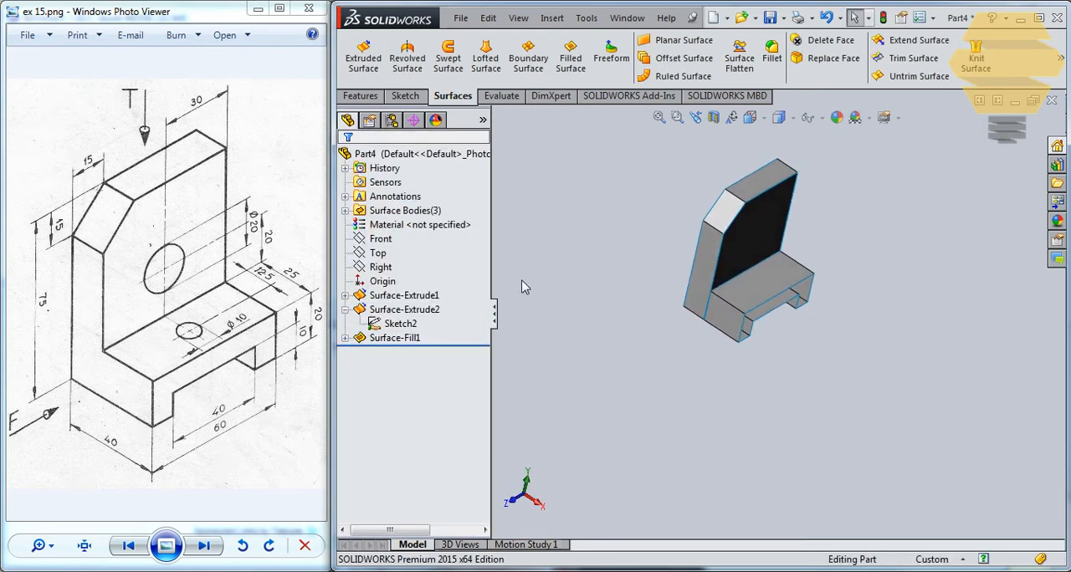
{"action": "left_click", "coordinate": [406, 344]}
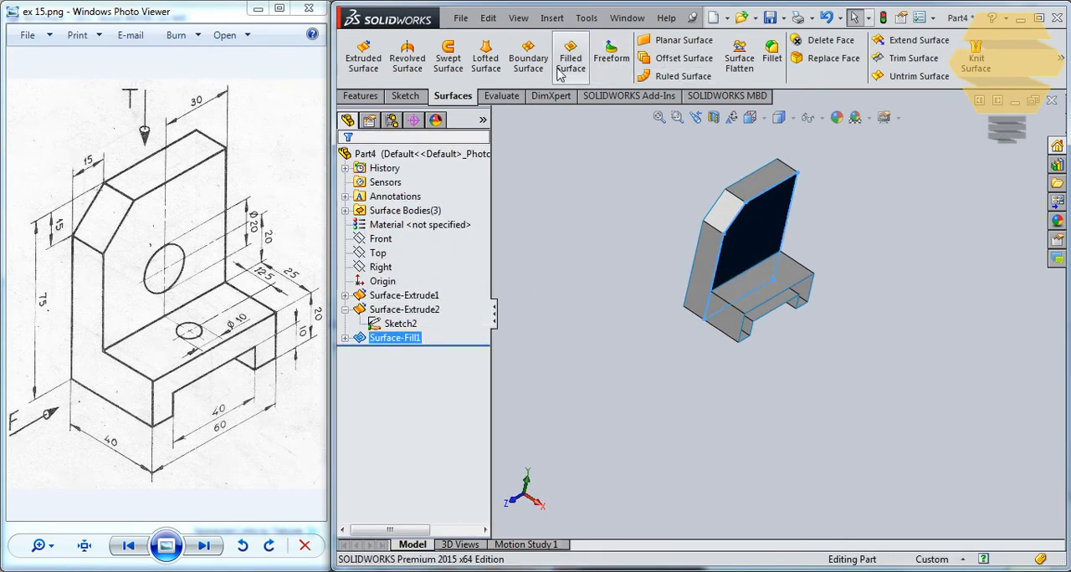
{"action": "left_click", "coordinate": [666, 65]}
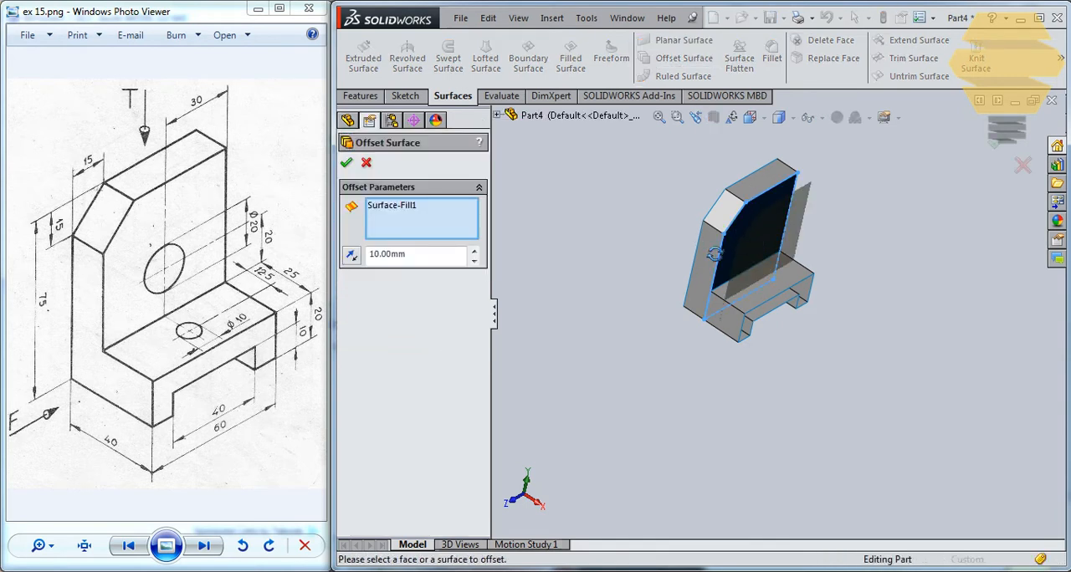
{"action": "middle_click_drag", "start_coordinate": [714, 254], "coordinate": [693, 266]}
{"action": "left_click", "coordinate": [352, 256]}
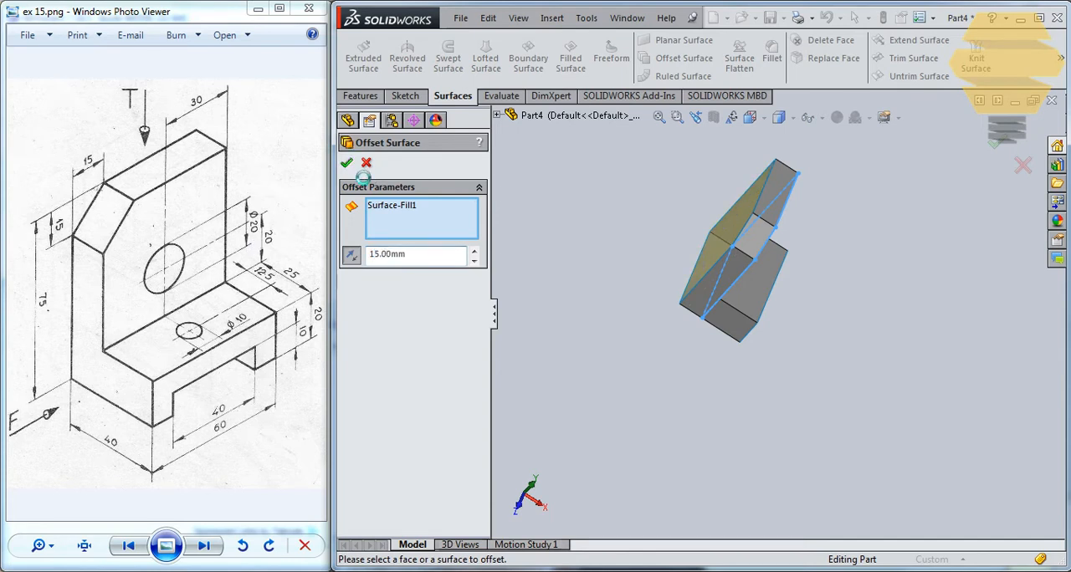
{"action": "left_click", "coordinate": [347, 164]}
- Trim the upright's filled front surface with the extruded base surface, removing the portion enclosed by the base profile
{"action": "middle_click_drag", "start_coordinate": [782, 237], "coordinate": [763, 317]}
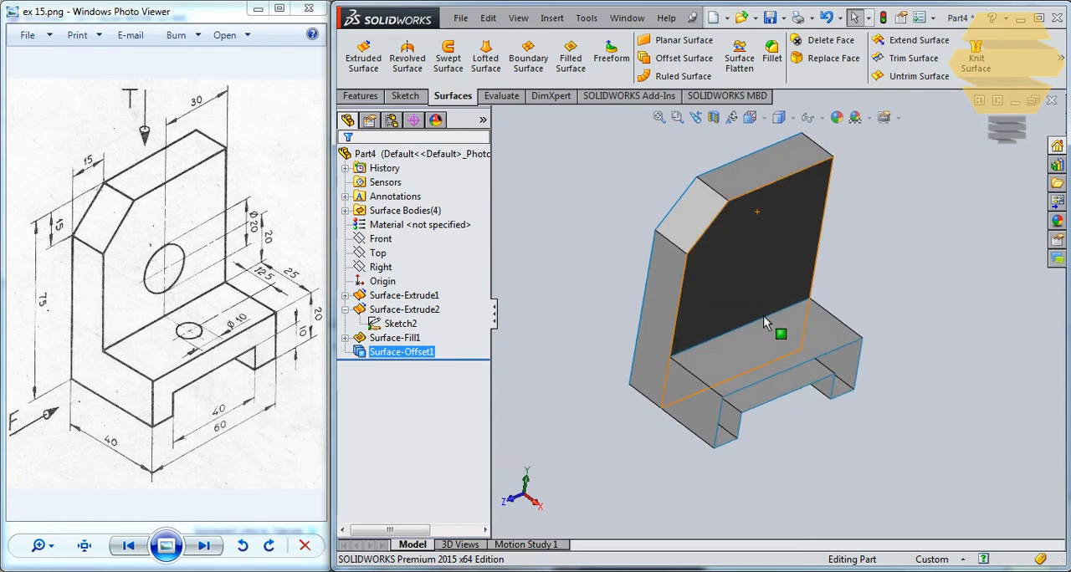
{"action": "left_click", "coordinate": [743, 369]}
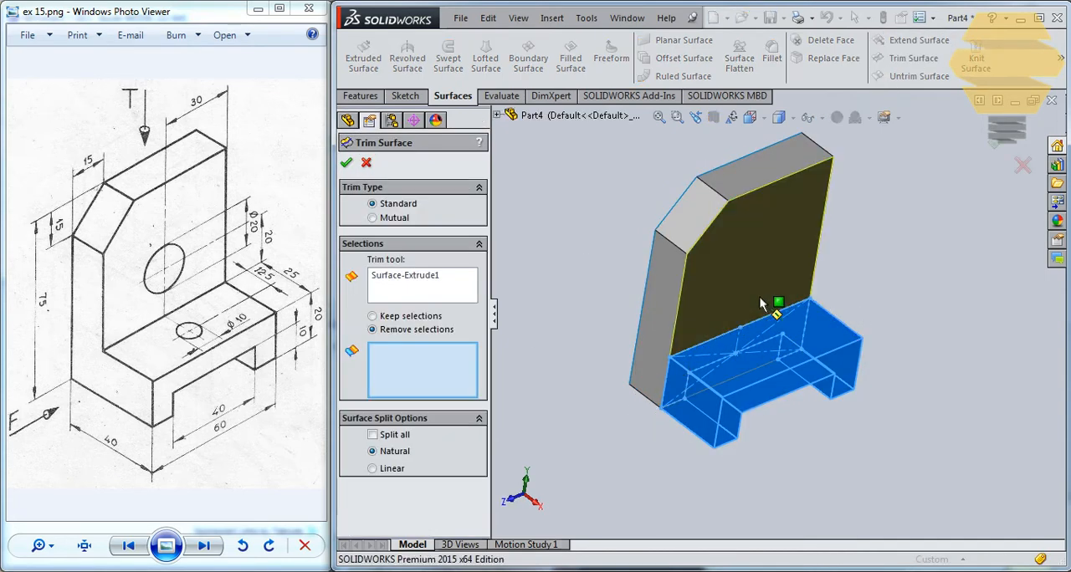
{"action": "middle_click_drag", "start_coordinate": [758, 268], "coordinate": [751, 295]}
{"action": "left_click", "coordinate": [804, 368]}
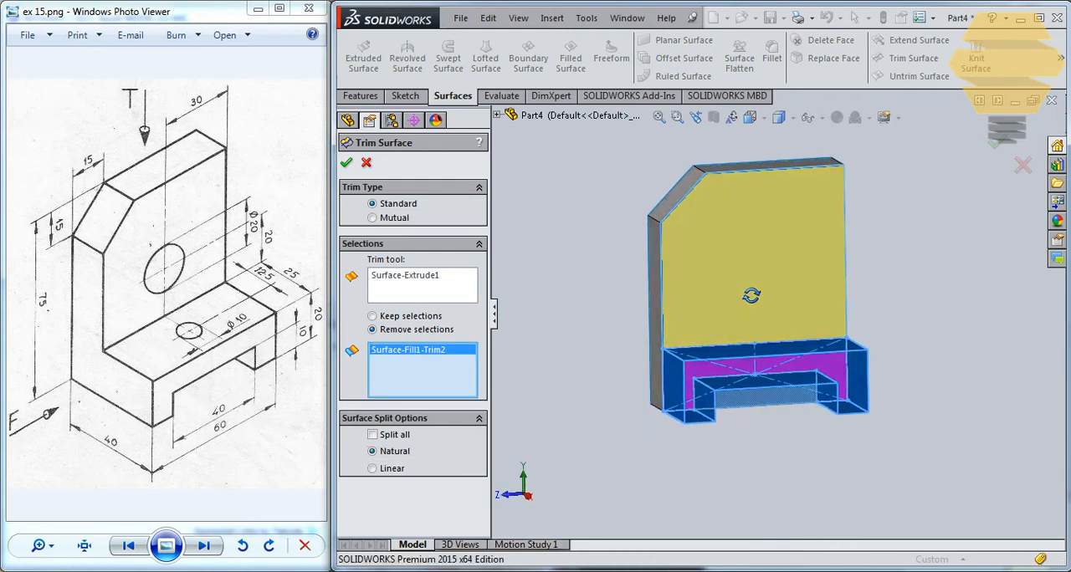
{"action": "left_click", "coordinate": [346, 162]}
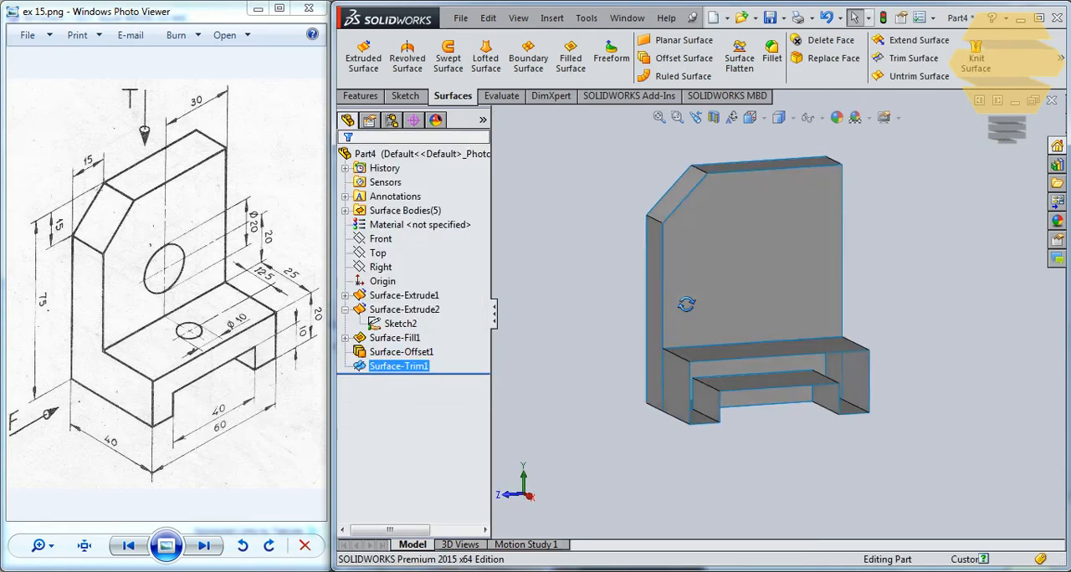
- Create a filled surface at the base's inner end, using Sketch1 as the patch boundary with Contact edges
{"action": "middle_click_drag", "start_coordinate": [656, 301], "coordinate": [687, 342]}
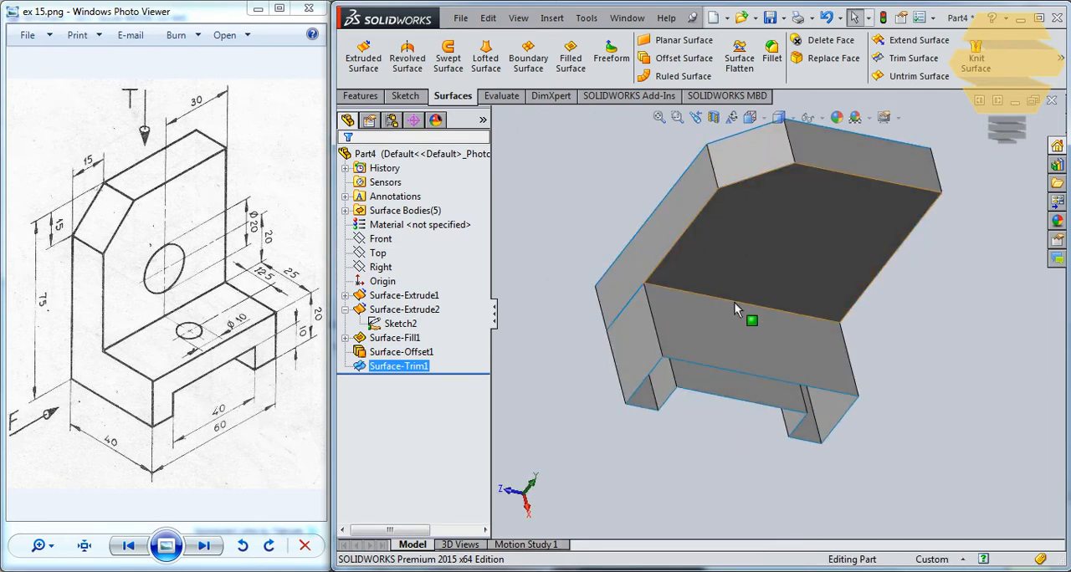
{"action": "left_click", "coordinate": [386, 297]}
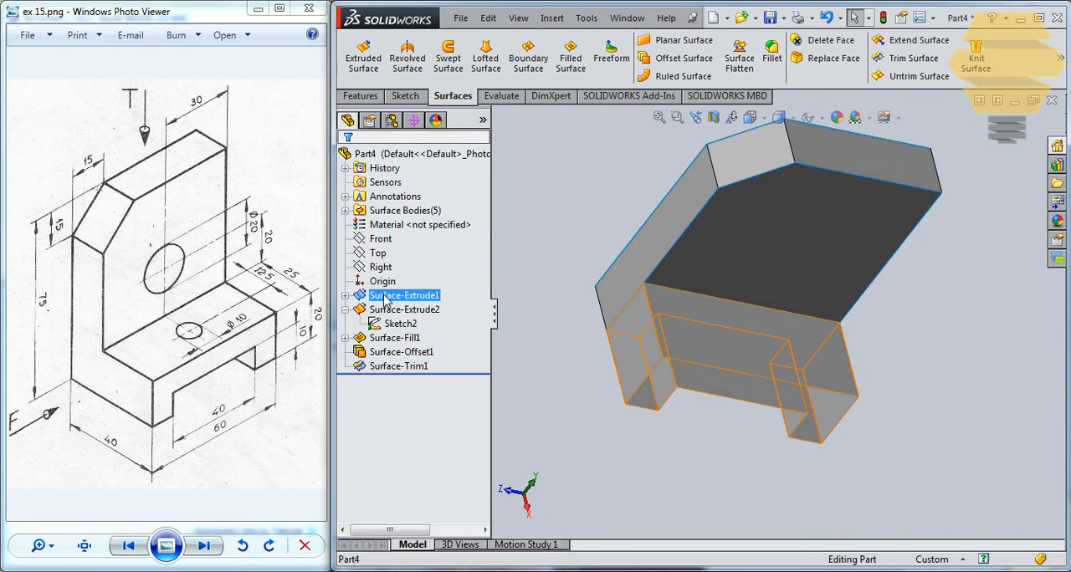
{"action": "left_click", "coordinate": [346, 296]}
{"action": "left_click", "coordinate": [390, 310]}
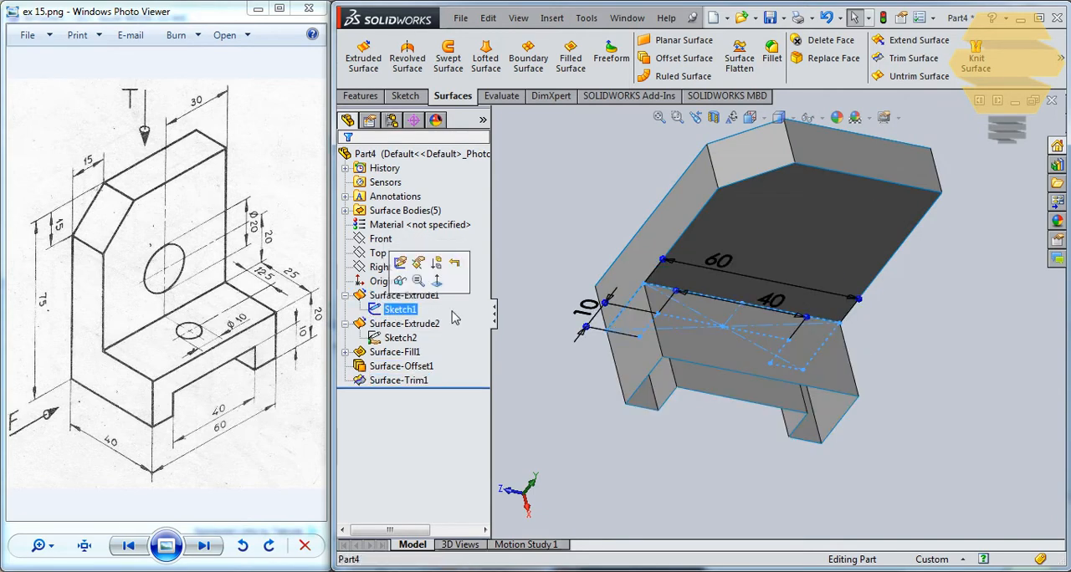
{"action": "mouse_move", "coordinate": [645, 284]}
{"action": "middle_mouse_down"}
{"action": "mouse_move", "coordinate": [655, 299]}
{"action": "mouse_move", "coordinate": [585, 250]}
{"action": "mouse_move", "coordinate": [580, 258]}
{"action": "mouse_move", "coordinate": [625, 234]}
{"action": "mouse_move", "coordinate": [615, 192]}
{"action": "middle_mouse_up"}
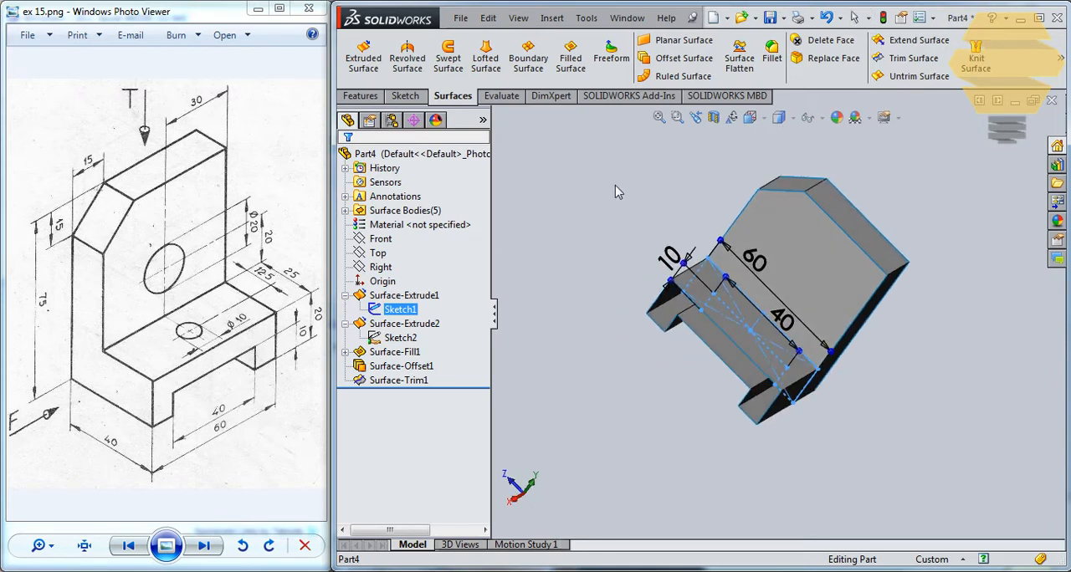
{"action": "left_click", "coordinate": [570, 57]}
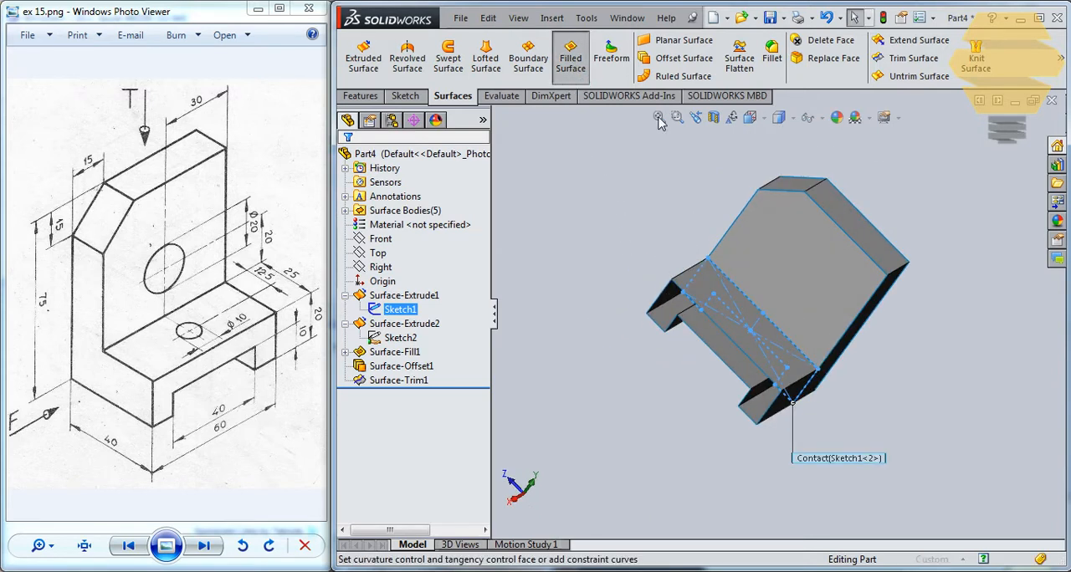
{"action": "left_click", "coordinate": [345, 163]}
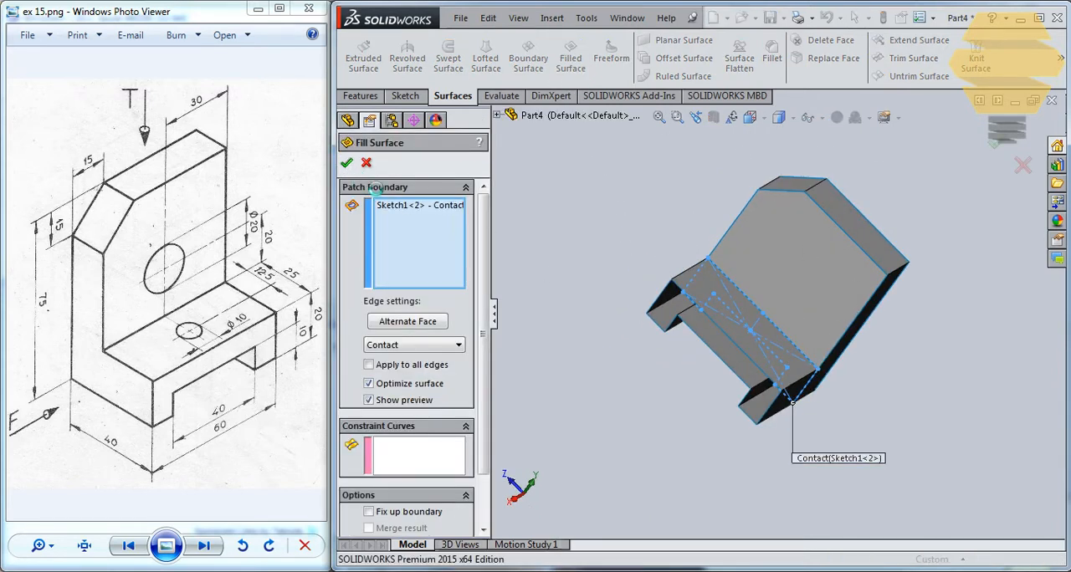
- Offset the base's filled surface 25 mm outward to close its front opening
{"action": "left_click", "coordinate": [409, 397]}
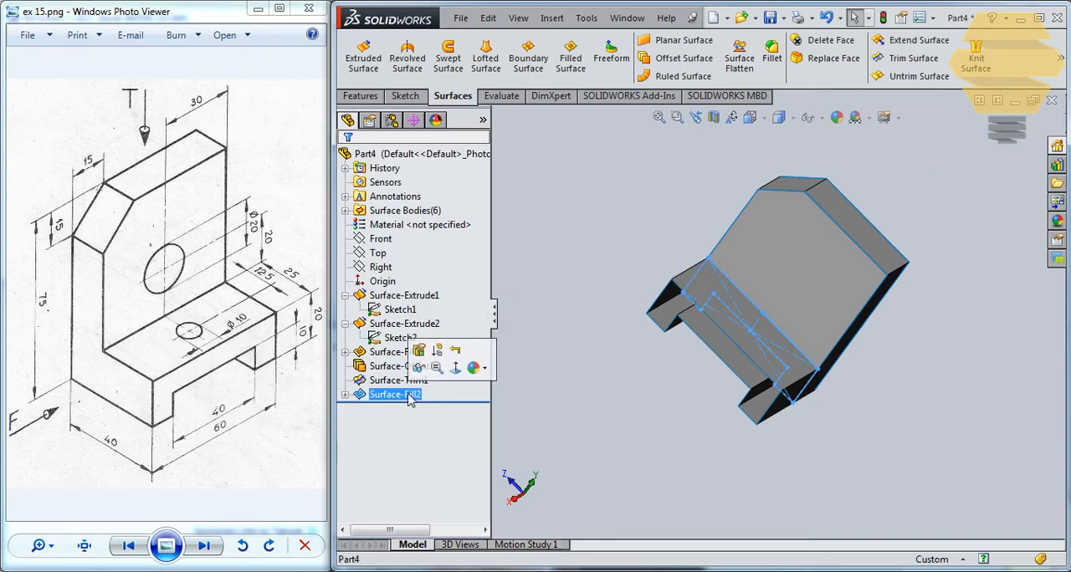
{"action": "left_click", "coordinate": [680, 58]}
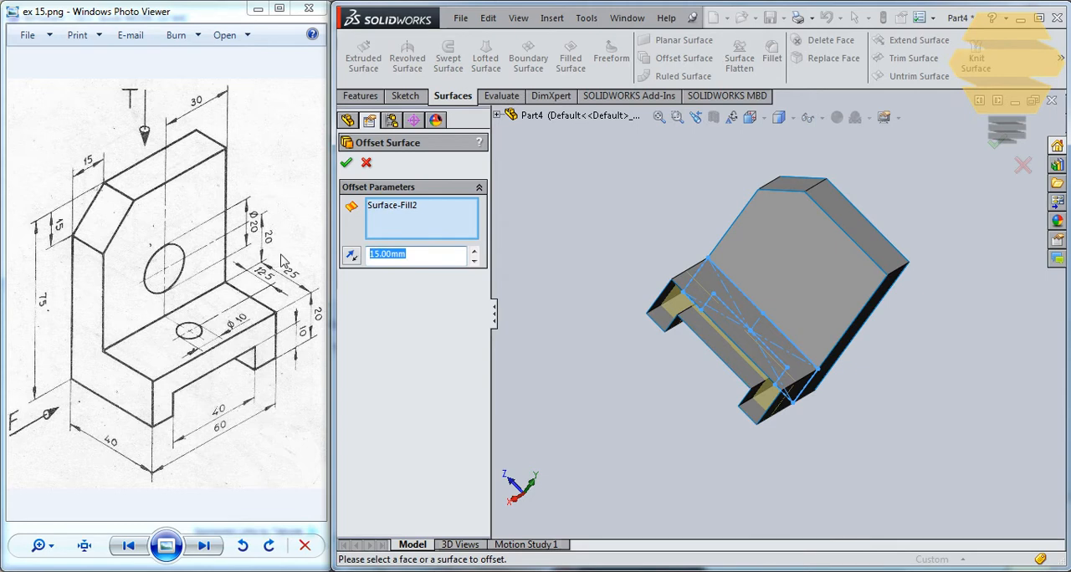
{"action": "left_click", "coordinate": [346, 162]}
- Examine the bracket's closed faces, the notch and the base's underside from several angles
{"action": "right_click", "coordinate": [406, 401]}
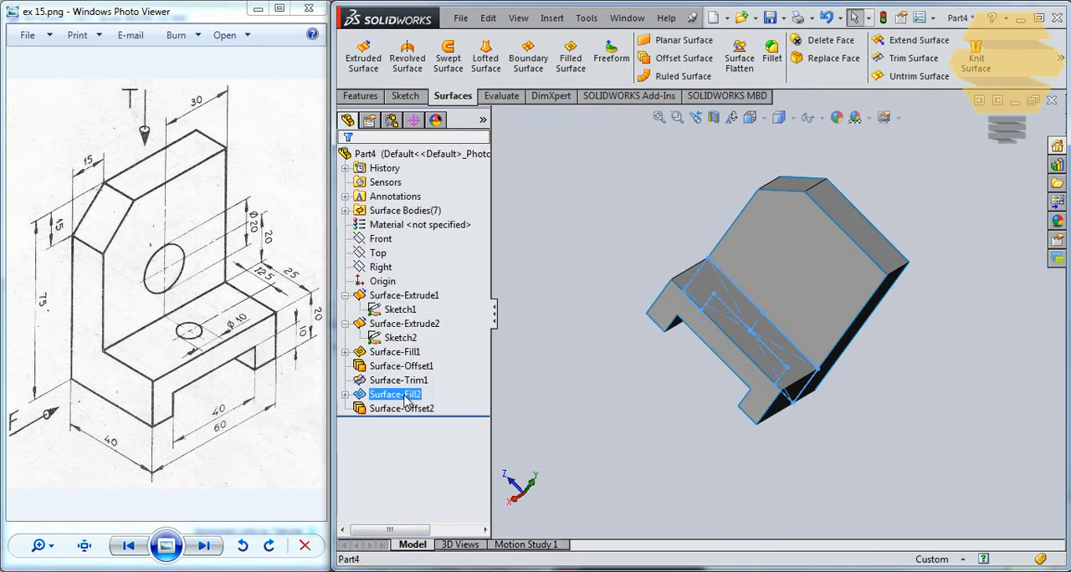
{"action": "left_click", "coordinate": [415, 303]}
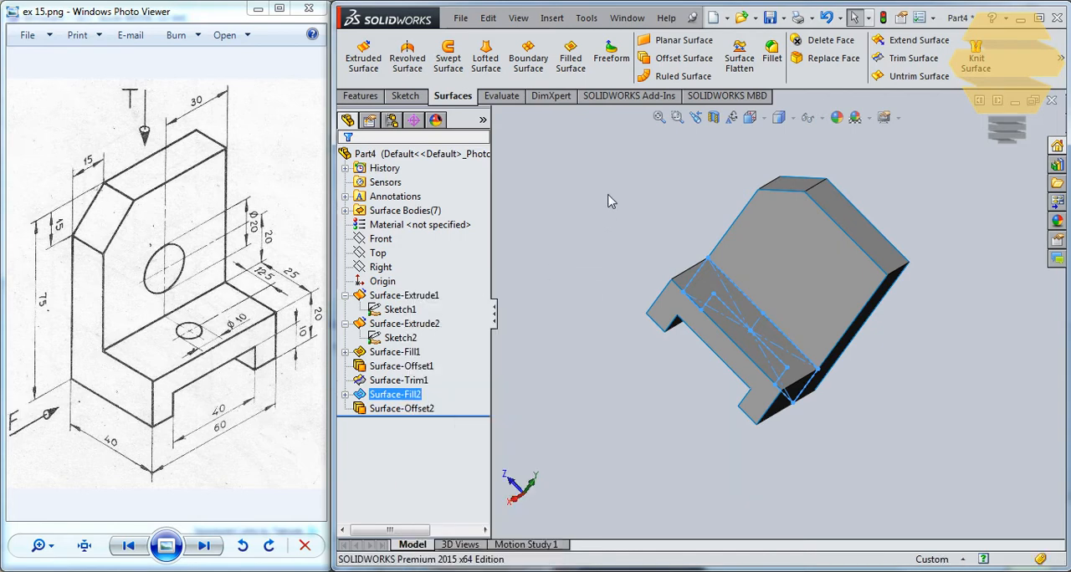
{"action": "left_click", "coordinate": [615, 227]}
{"action": "mouse_move", "coordinate": [648, 312]}
{"action": "middle_mouse_down"}
{"action": "mouse_move", "coordinate": [872, 354]}
{"action": "mouse_move", "coordinate": [795, 248]}
{"action": "mouse_move", "coordinate": [686, 299]}
{"action": "mouse_move", "coordinate": [722, 361]}
{"action": "mouse_move", "coordinate": [753, 319]}
{"action": "mouse_move", "coordinate": [699, 280]}
{"action": "middle_mouse_up"}
{"action": "left_click", "coordinate": [696, 278]}
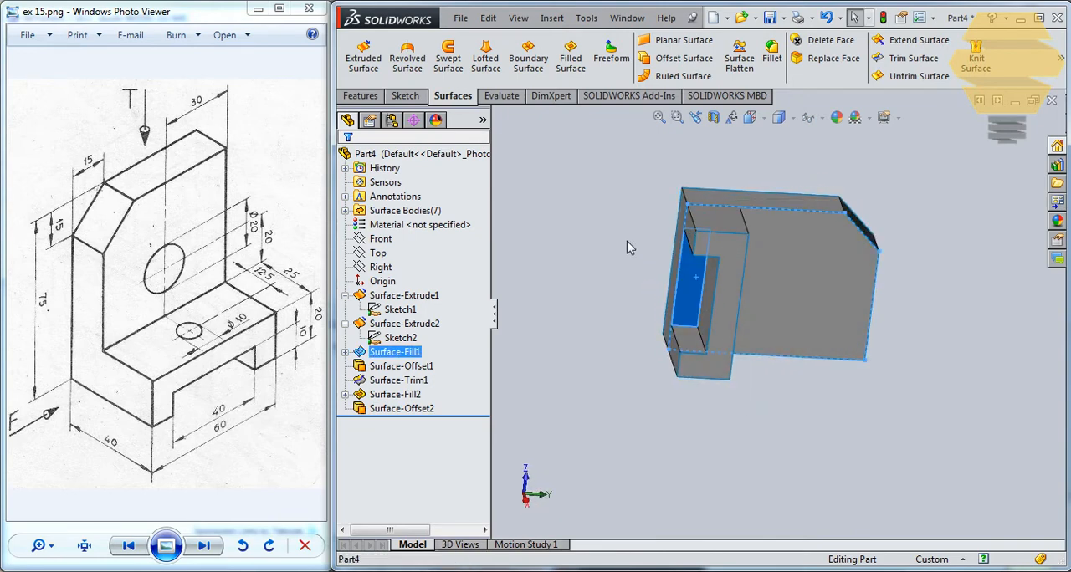
{"action": "middle_click_drag", "start_coordinate": [629, 248], "coordinate": [675, 297]}
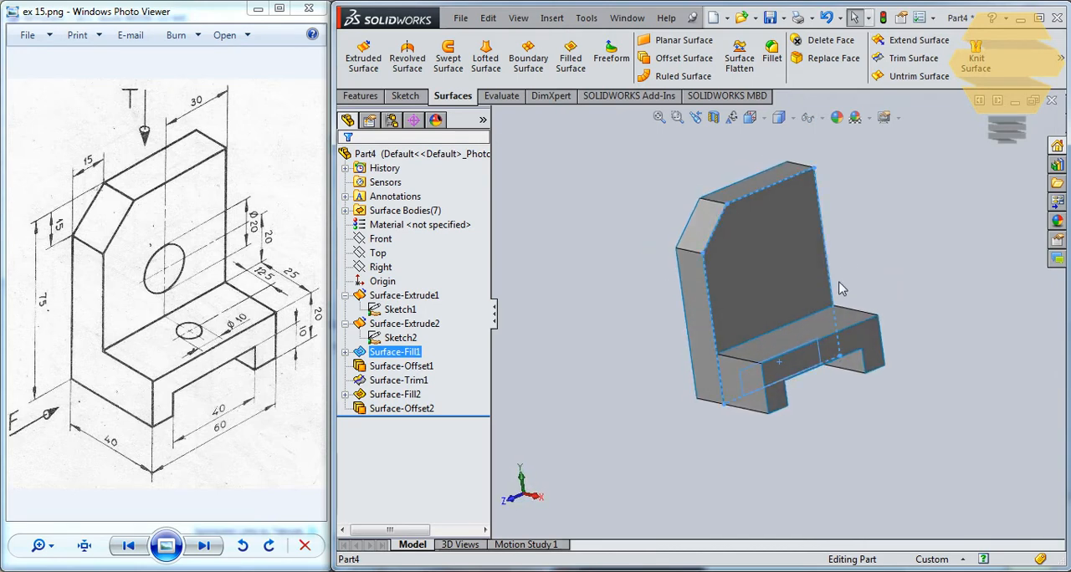
{"action": "middle_click_drag", "start_coordinate": [842, 289], "coordinate": [750, 383]}
{"action": "middle_click_drag", "start_coordinate": [742, 348], "coordinate": [720, 300]}
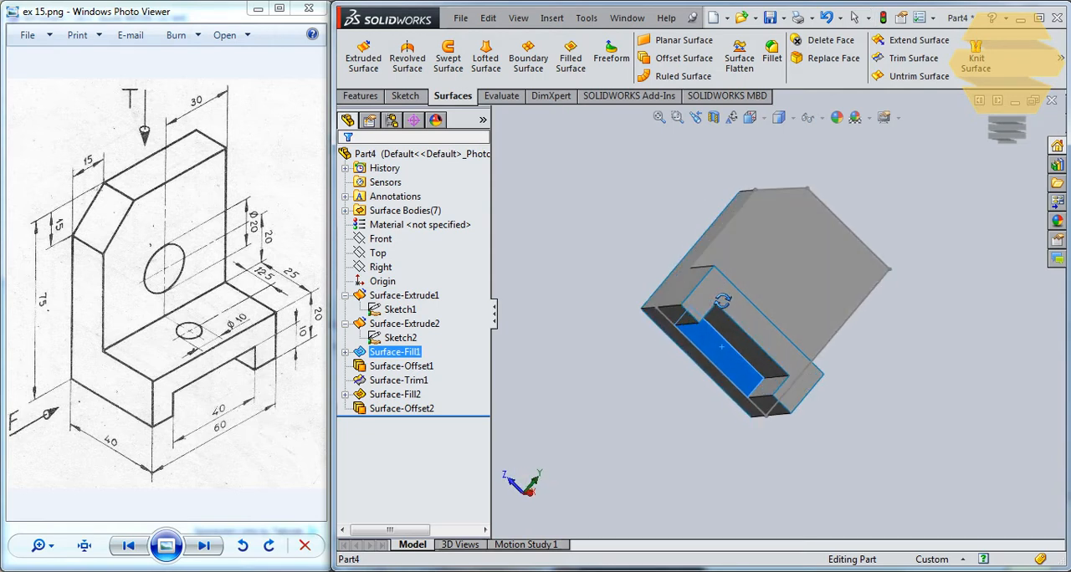
{"action": "scroll", "coordinate": [711, 287], "scroll_direction": "down", "scroll_amount": 2}
{"action": "left_click", "coordinate": [649, 470]}
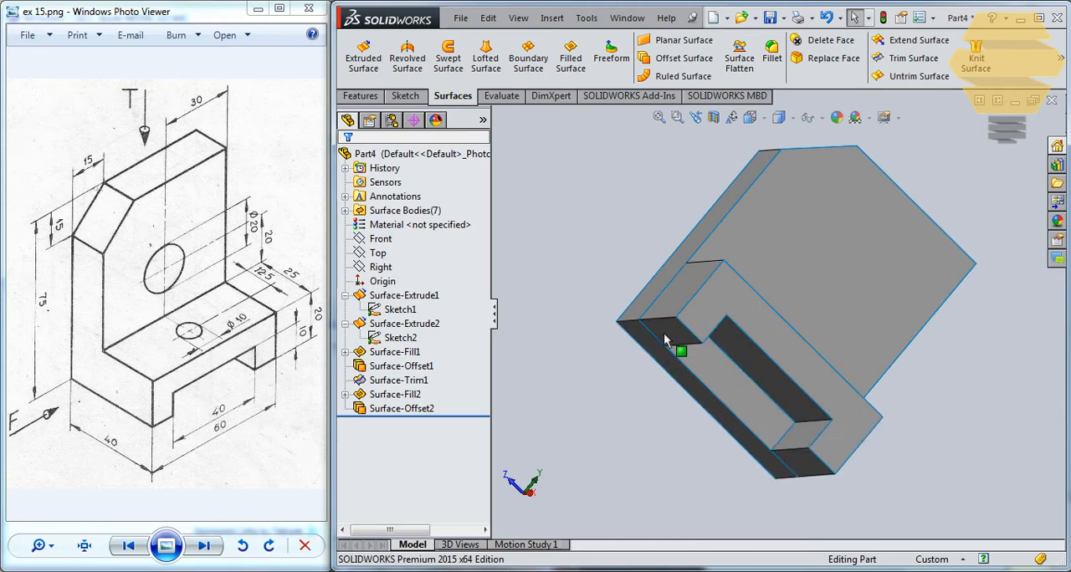
{"action": "middle_click_drag", "start_coordinate": [707, 307], "coordinate": [749, 351]}
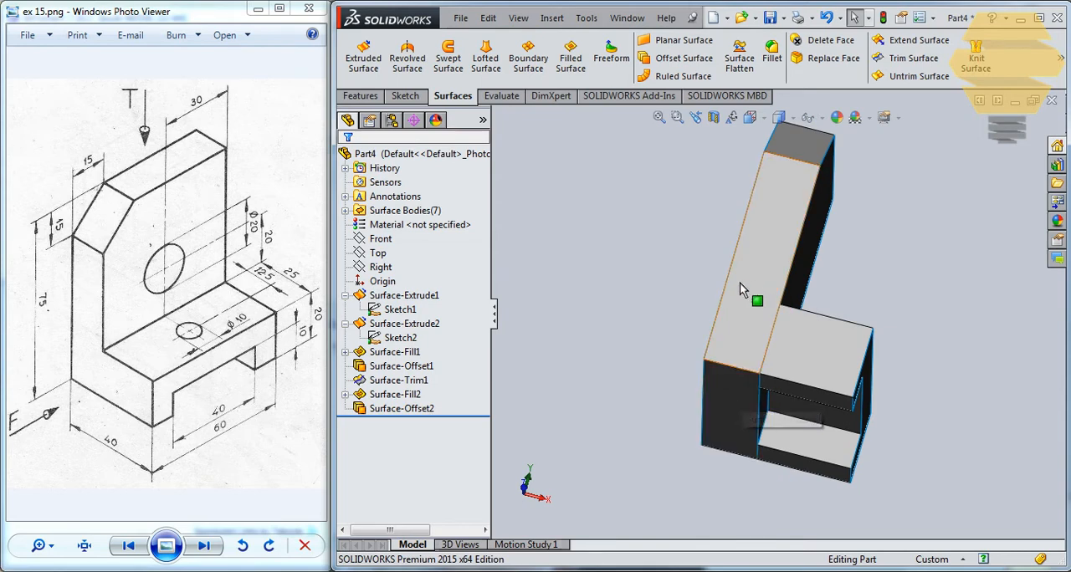
{"action": "middle_click_drag", "start_coordinate": [748, 296], "coordinate": [802, 446]}
{"action": "middle_click_drag", "start_coordinate": [810, 385], "coordinate": [636, 312]}
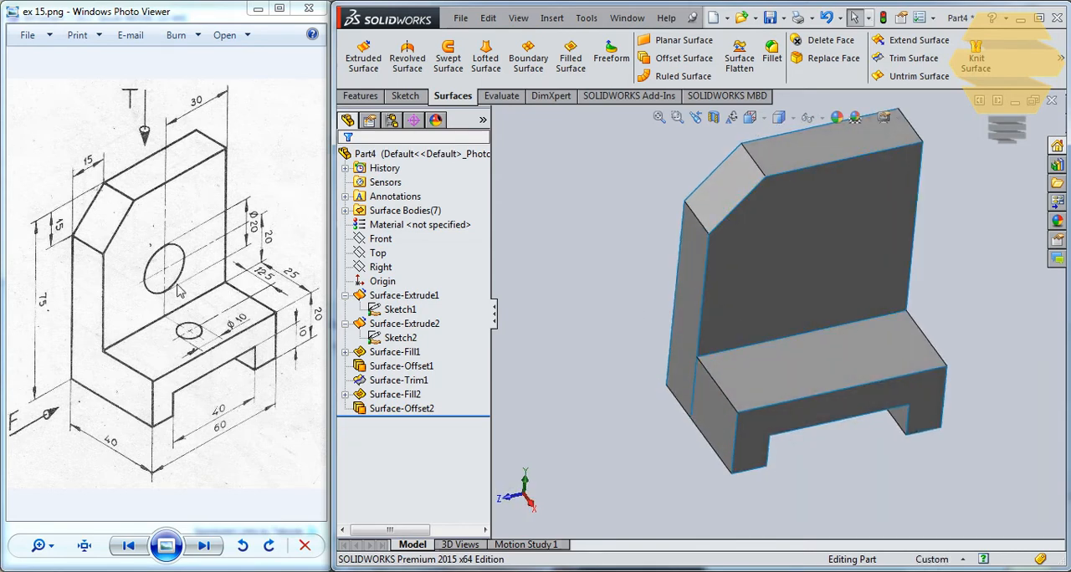
- Start a sketch on the base's top face and draw a circle about 8.8 mm in diameter, level with the origin
{"action": "left_click", "coordinate": [842, 373]}
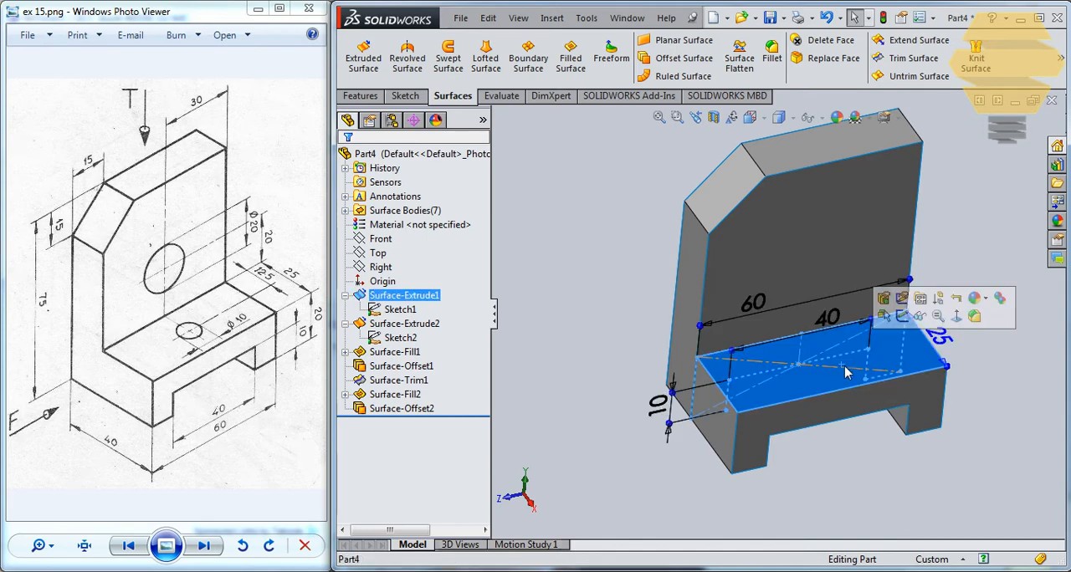
{"action": "left_click", "coordinate": [917, 324]}
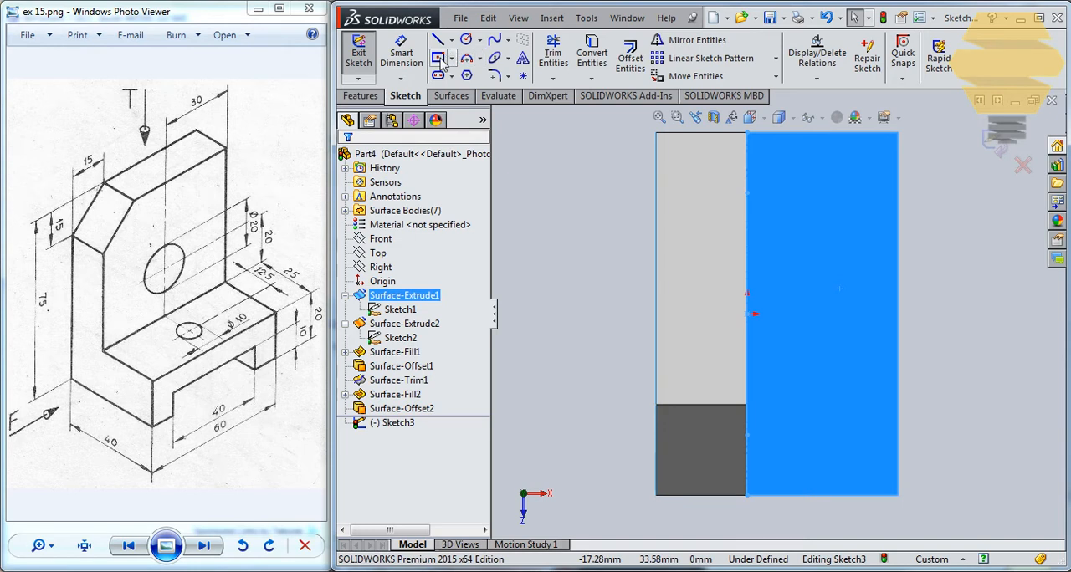
{"action": "left_click", "coordinate": [466, 40]}
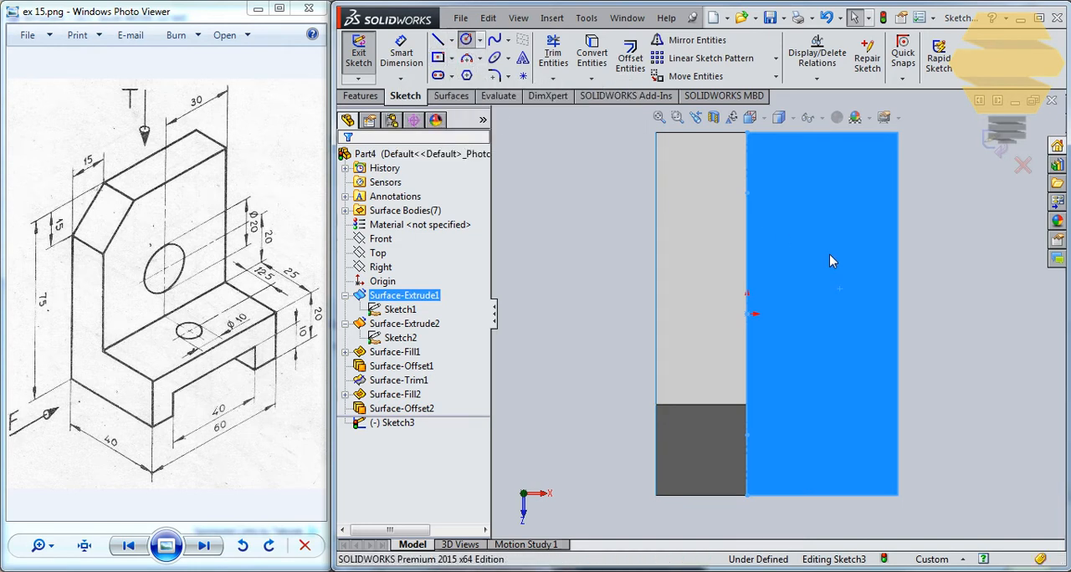
{"action": "left_click", "coordinate": [827, 313]}
{"action": "left_click", "coordinate": [854, 314]}
{"action": "key", "text": "Escape"}
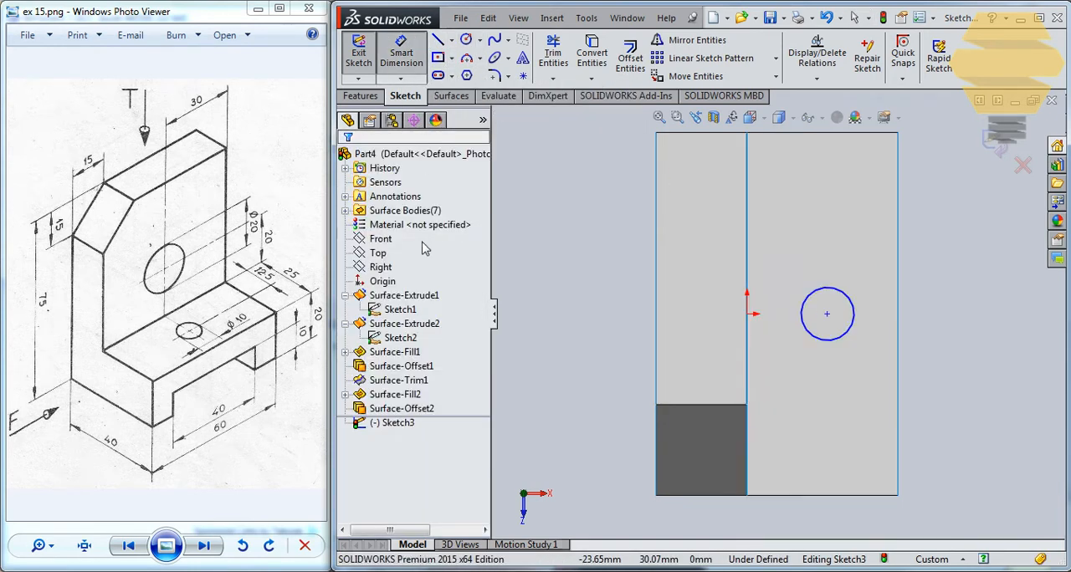
- Dimension the circle's diameter to 10 mm
{"action": "left_click", "coordinate": [855, 308]}
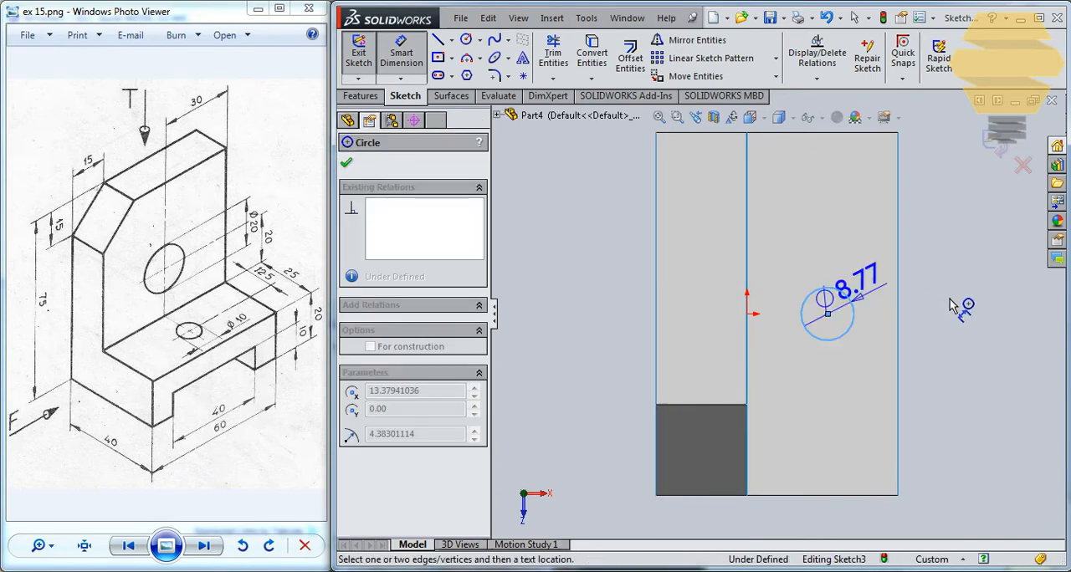
{"action": "left_click", "coordinate": [962, 321]}
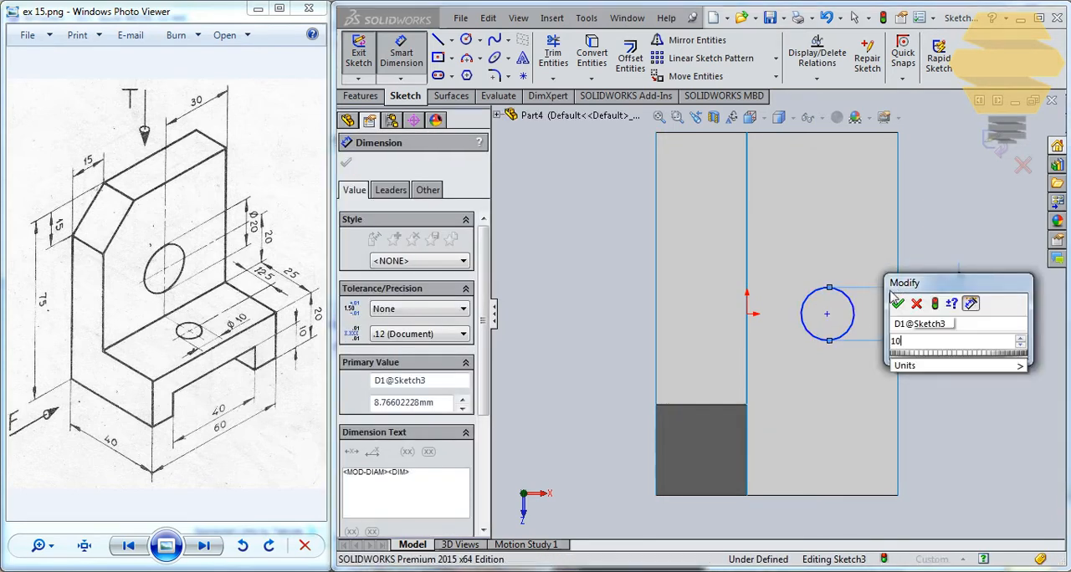
{"action": "type", "text": "10"}
{"action": "left_click", "coordinate": [906, 306]}
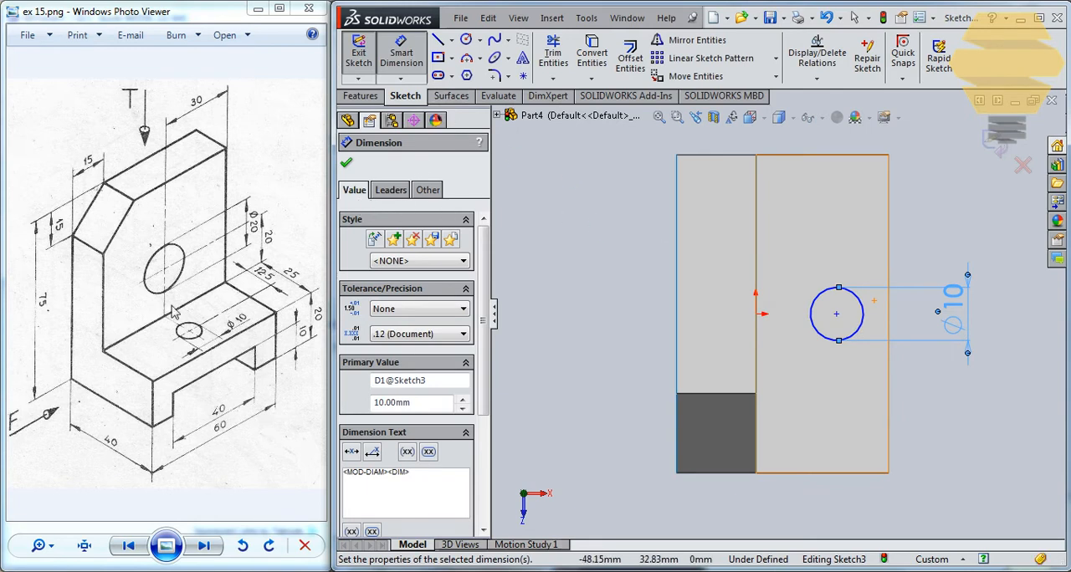
- Try to dimension the circle's centre from the outer edge of the base's top face
{"action": "left_click", "coordinate": [837, 315]}
{"action": "left_click", "coordinate": [889, 251]}
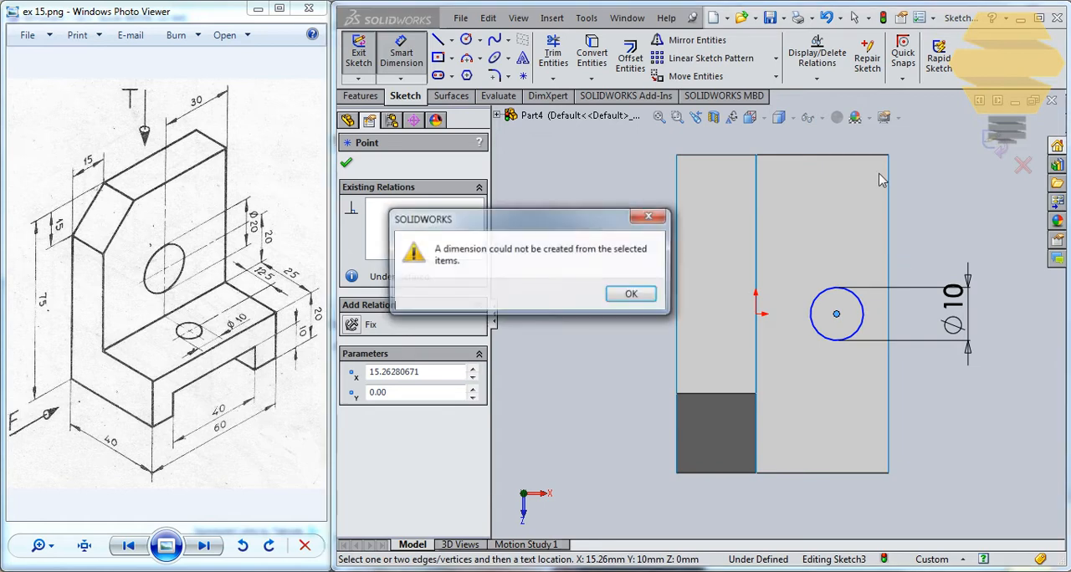
{"action": "left_click", "coordinate": [621, 291]}
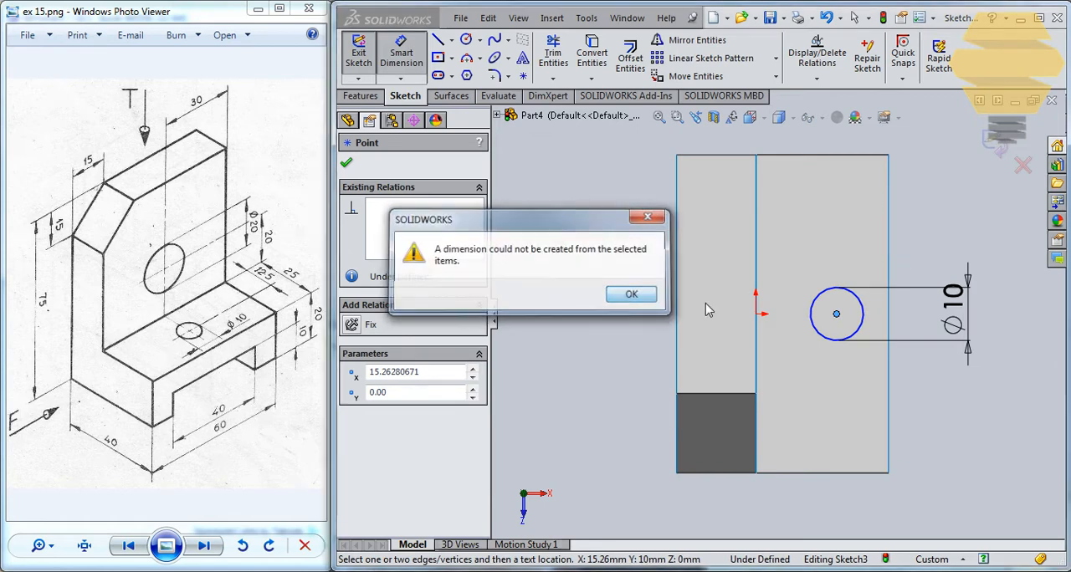
- Dimension the circle's centre 12.5 mm from the midpoint of the outer edge of the base's top face
{"action": "left_click", "coordinate": [836, 313]}
{"action": "left_click", "coordinate": [888, 312]}
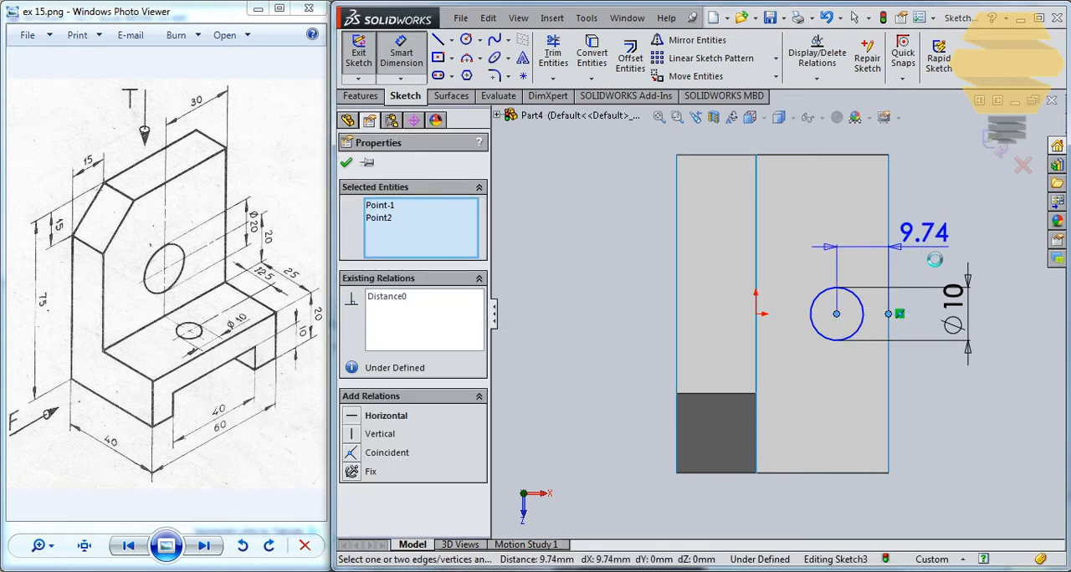
{"action": "left_click", "coordinate": [853, 243]}
{"action": "type", "text": "12.5"}
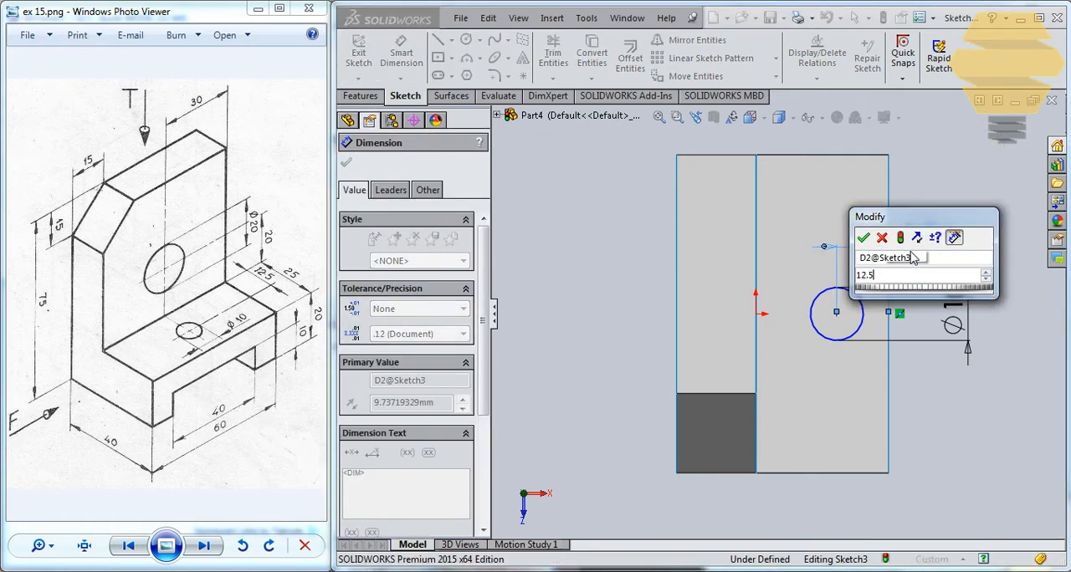
{"action": "key", "text": "Return"}
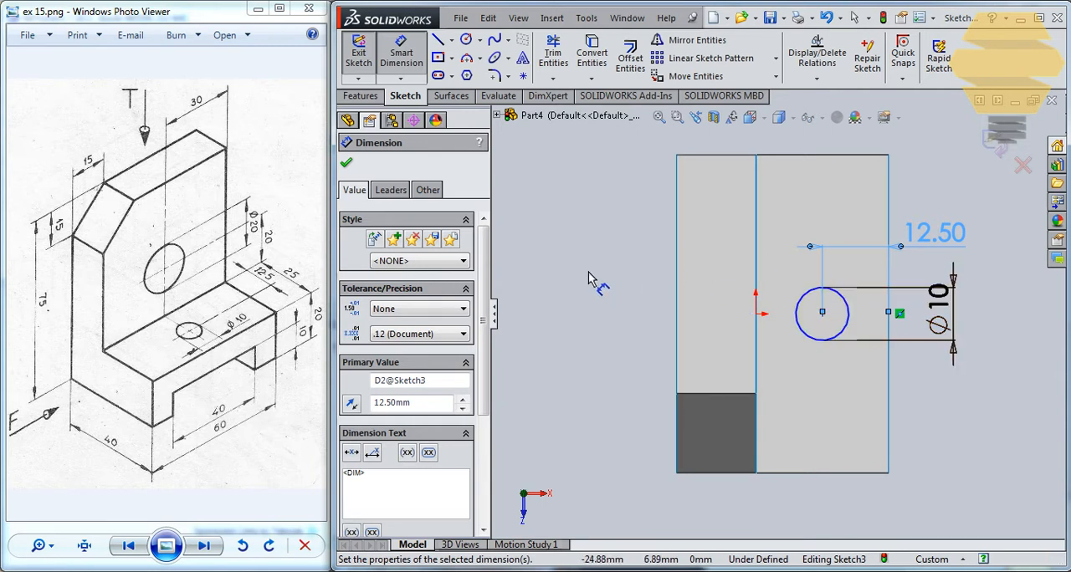
{"action": "key", "text": "Escape"}
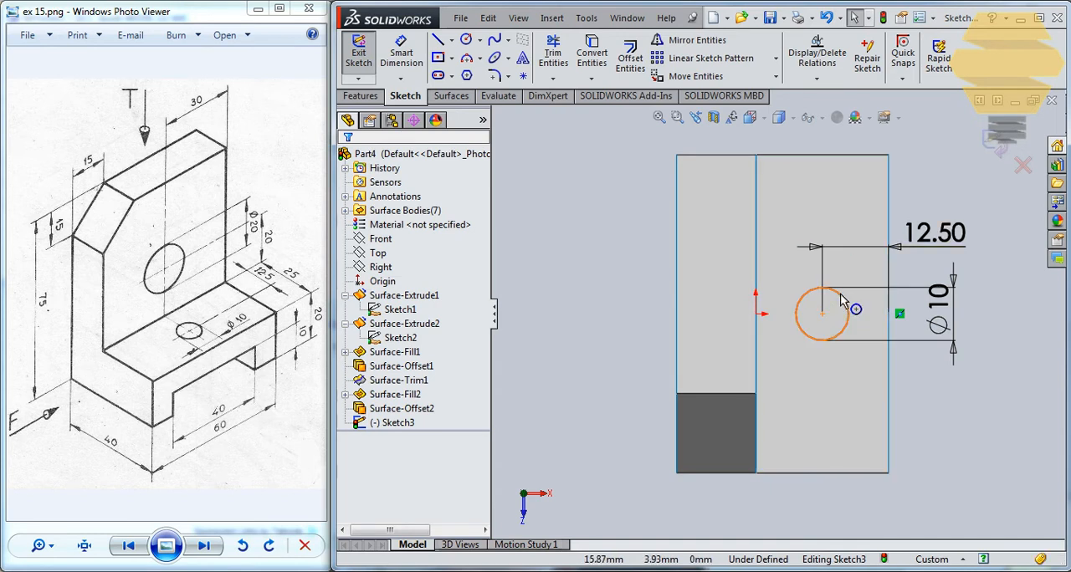
- Align the 10 mm circle's centre horizontally with the origin and close the sketch
{"action": "left_click_drag", "start_coordinate": [857, 294], "coordinate": [824, 328]}
{"action": "key", "text": "Escape"}
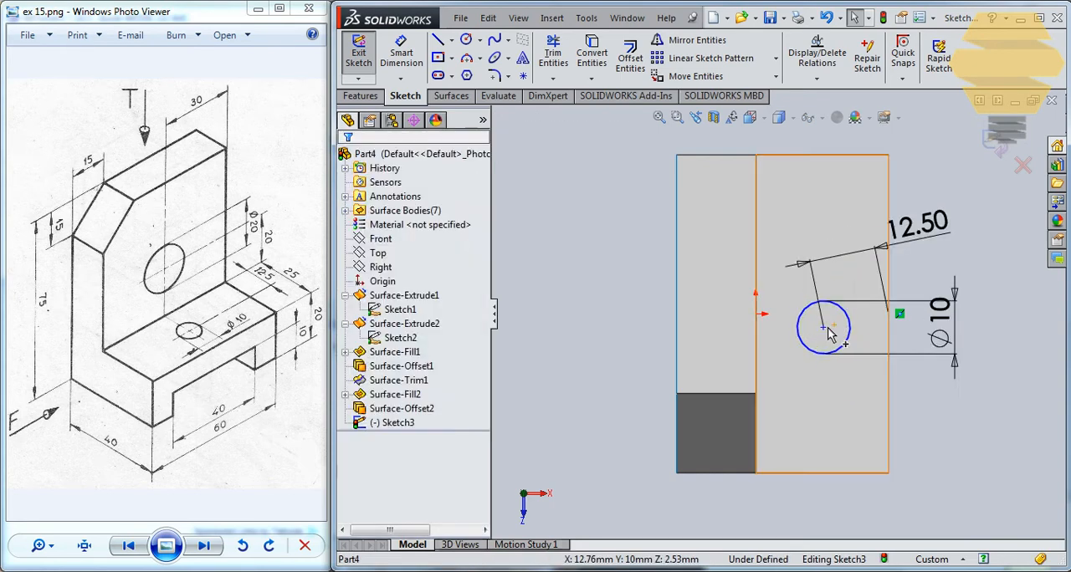
{"action": "left_click", "coordinate": [824, 328]}
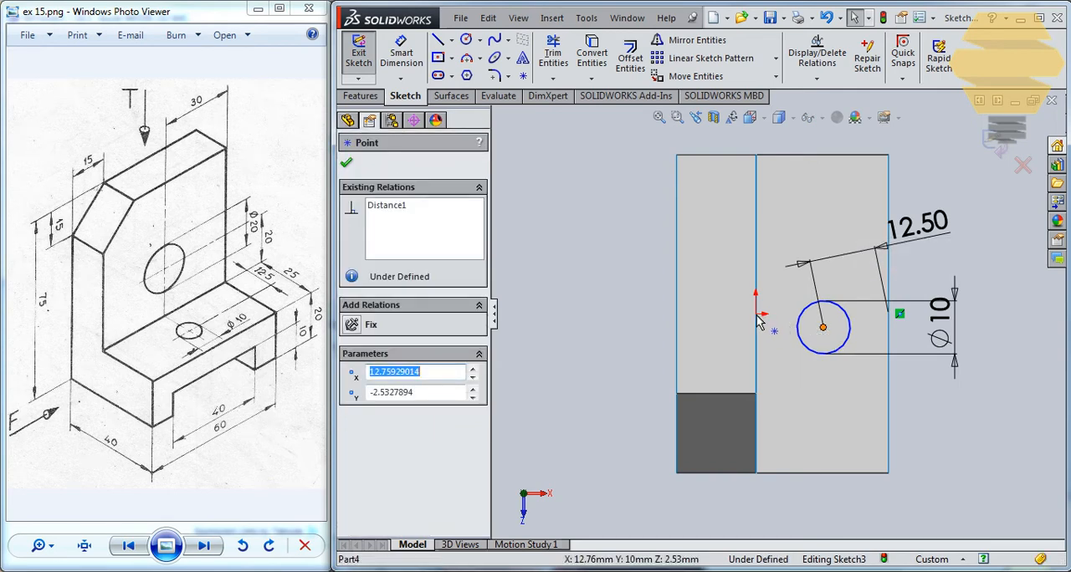
{"action": "left_click", "coordinate": [755, 314], "text": "ctrl"}
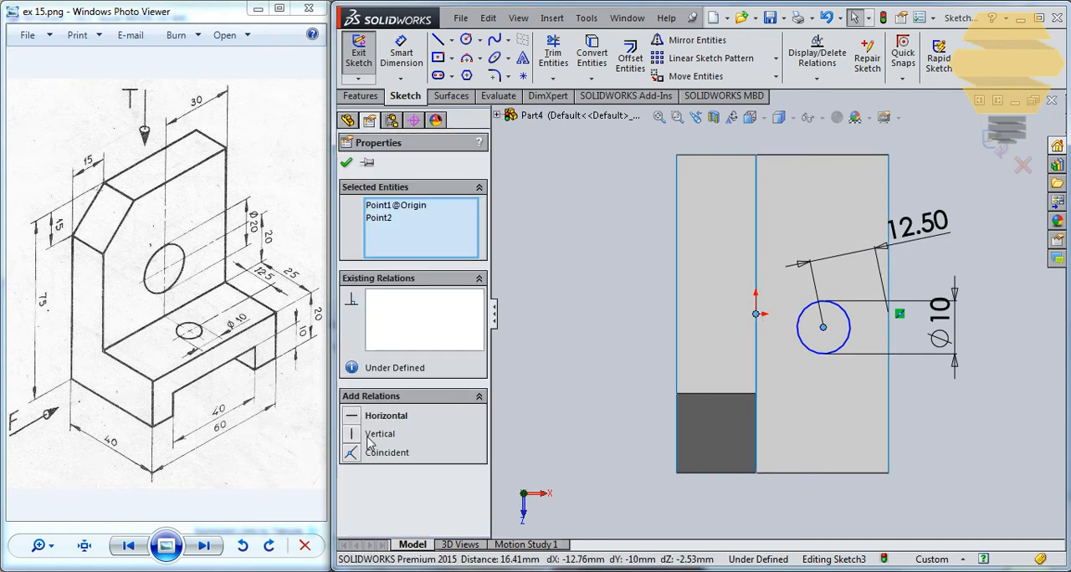
{"action": "left_click", "coordinate": [350, 416]}
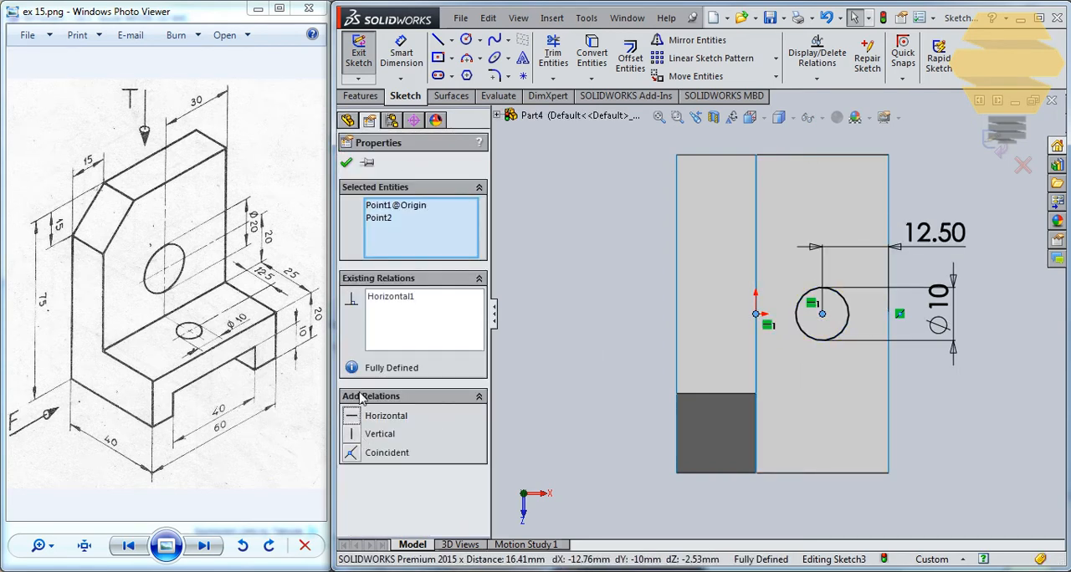
{"action": "left_click", "coordinate": [347, 164]}
{"action": "key", "text": "ctrl+7"}
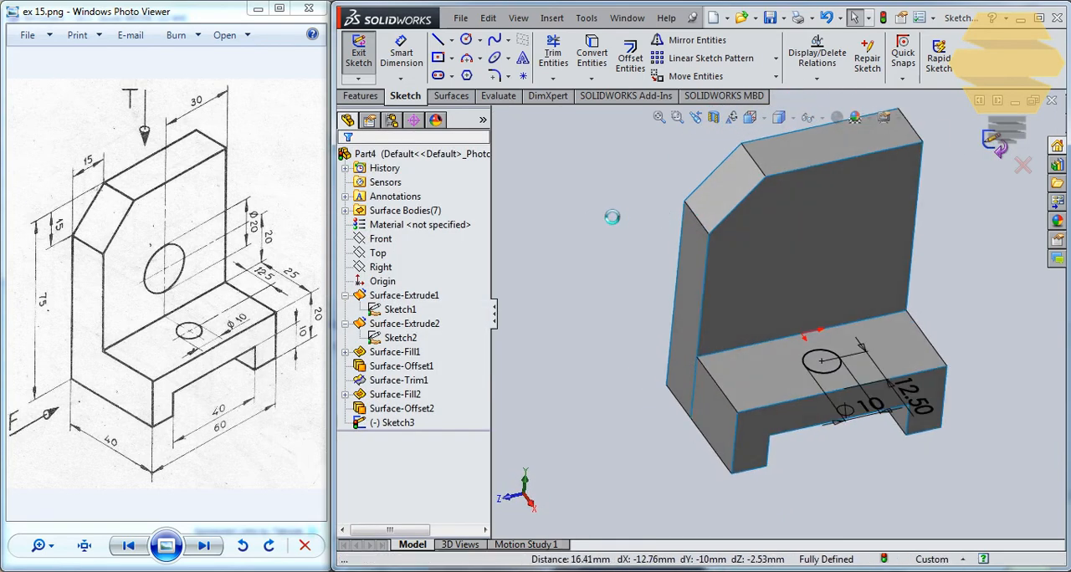
{"action": "left_click", "coordinate": [360, 56]}
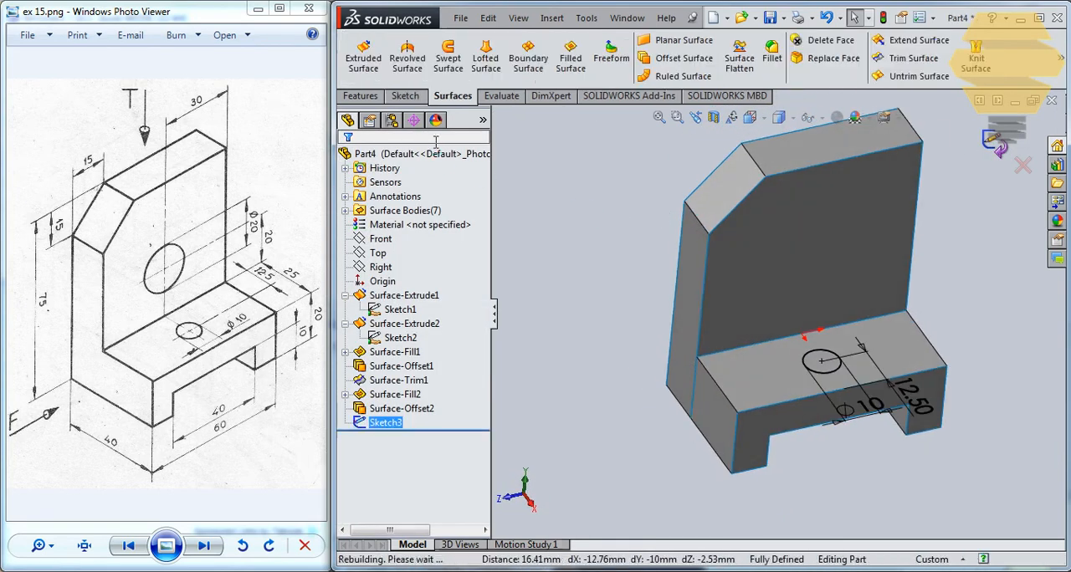
- Extrude the 10 mm circle as a surface, reversed down into the base, up to the base's notched extruded surface
{"action": "left_click", "coordinate": [373, 65]}
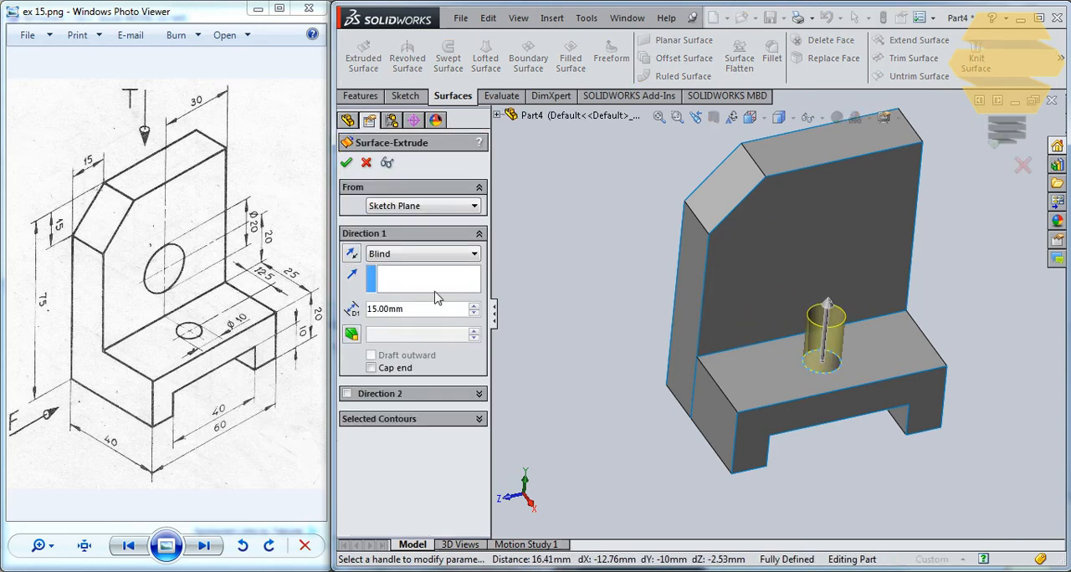
{"action": "left_click", "coordinate": [351, 254]}
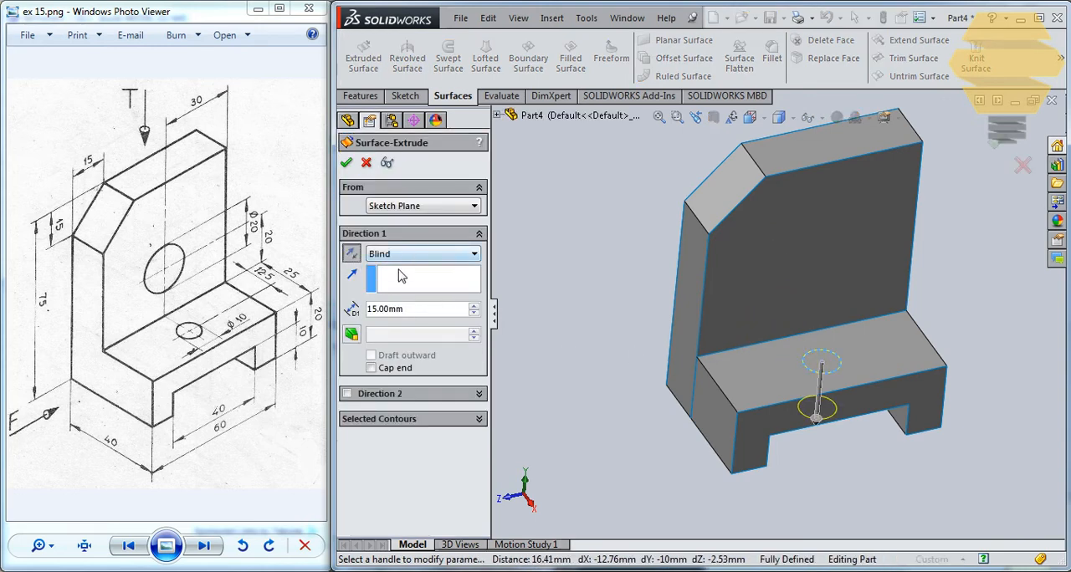
{"action": "left_click", "coordinate": [407, 254]}
{"action": "left_click", "coordinate": [402, 292]}
{"action": "middle_click_drag", "start_coordinate": [757, 322], "coordinate": [807, 384]}
{"action": "left_click", "coordinate": [843, 395]}
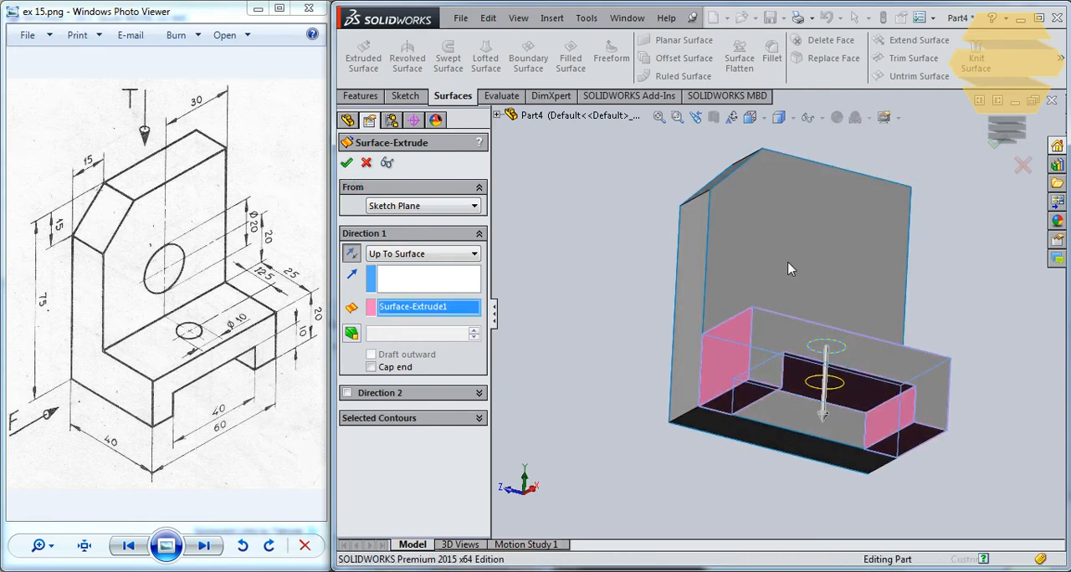
{"action": "middle_click_drag", "start_coordinate": [778, 293], "coordinate": [787, 368]}
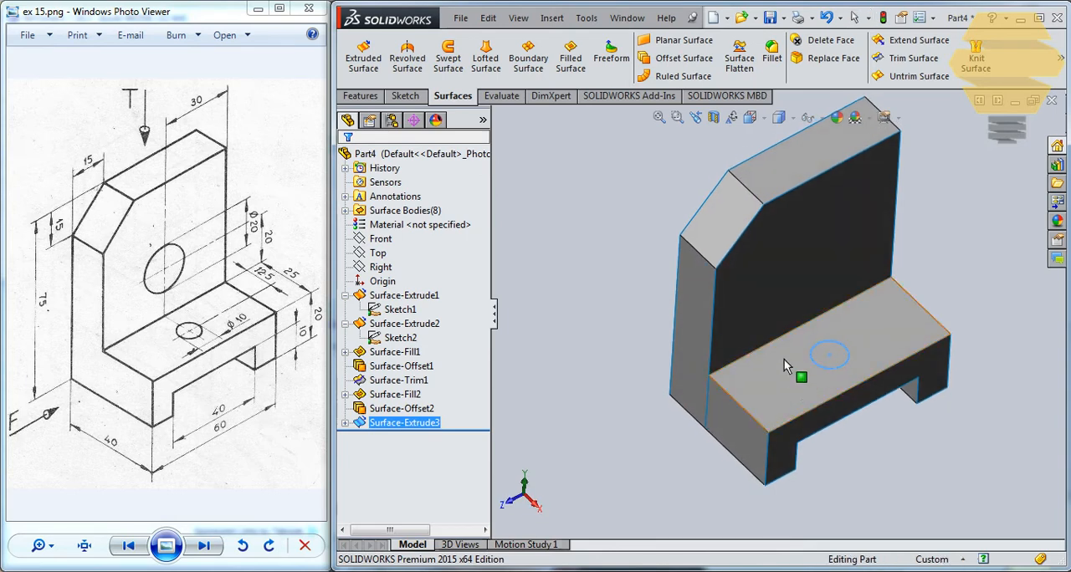
{"action": "left_click", "coordinate": [881, 453]}
- Trim the base with the small cylindrical surface, removing the circular patches from its top face and the notch's underside
{"action": "left_click", "coordinate": [423, 424]}
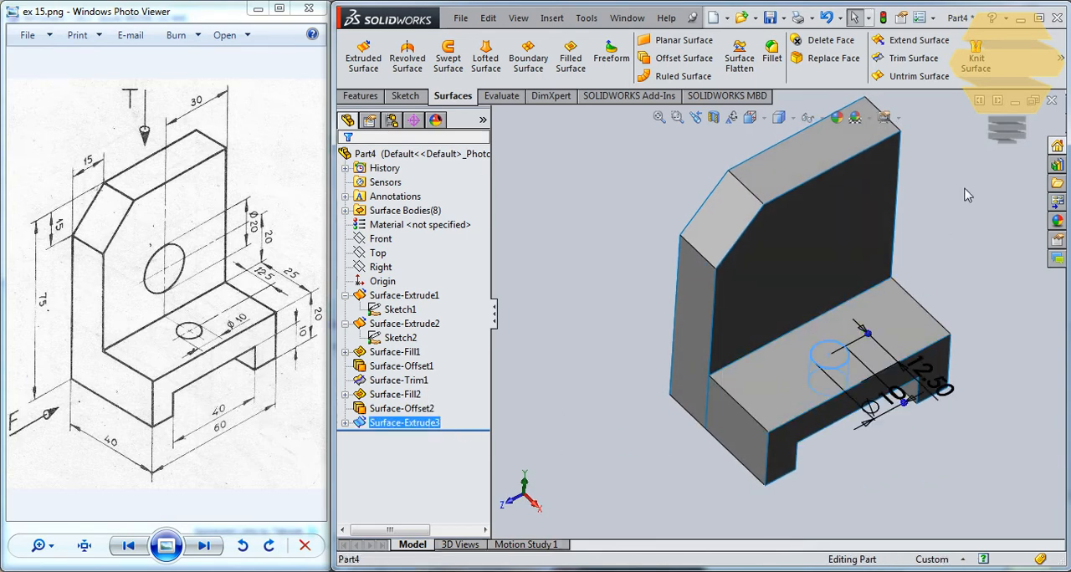
{"action": "left_click", "coordinate": [907, 61]}
{"action": "scroll", "coordinate": [863, 360], "scroll_direction": "down", "scroll_amount": 2}
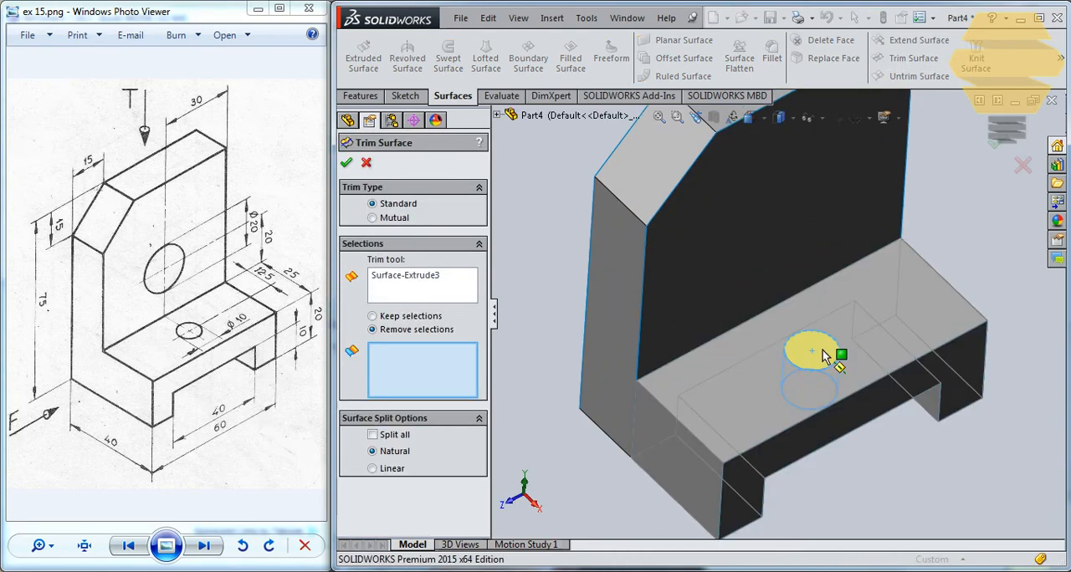
{"action": "left_click", "coordinate": [820, 359]}
{"action": "middle_click_drag", "start_coordinate": [822, 357], "coordinate": [851, 155]}
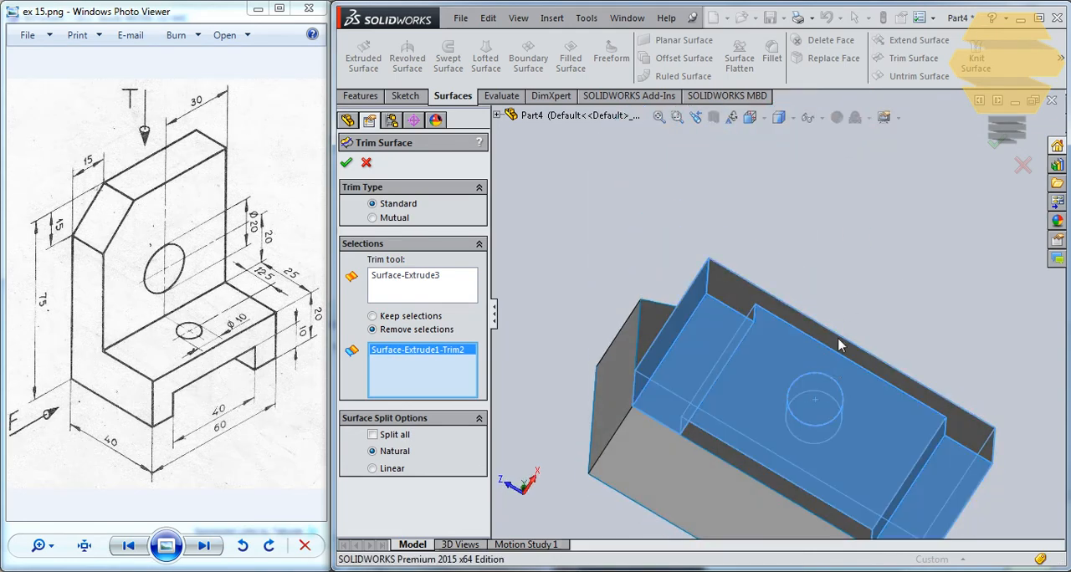
{"action": "left_click", "coordinate": [816, 424]}
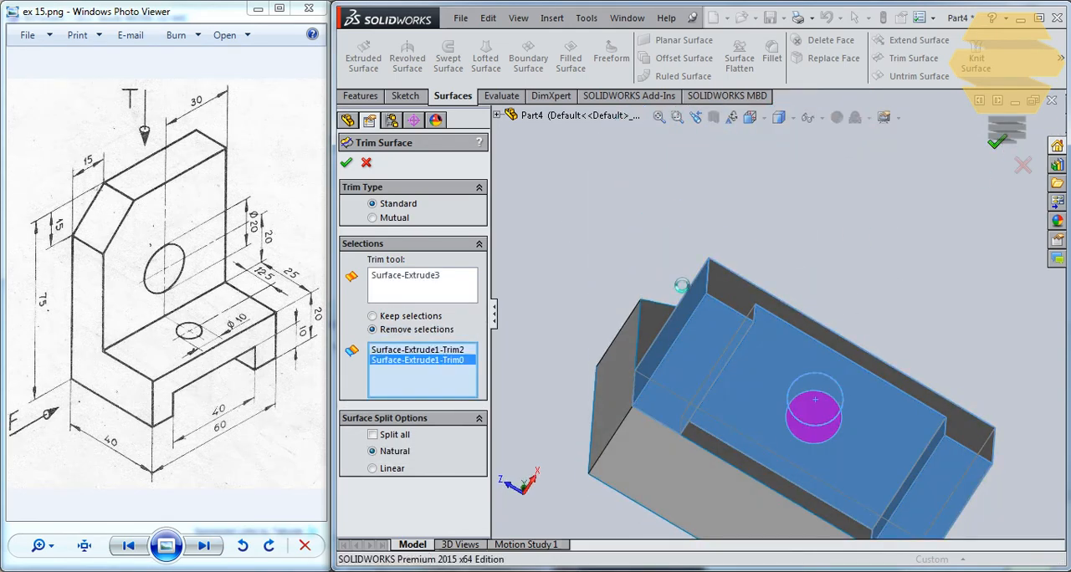
{"action": "middle_click_drag", "start_coordinate": [731, 267], "coordinate": [821, 186]}
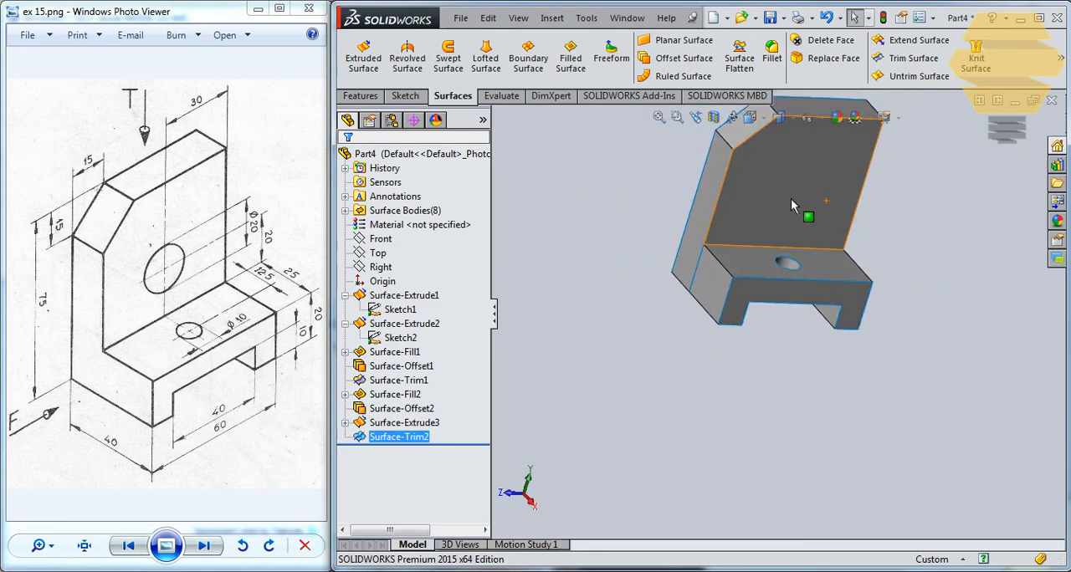
- Start a sketch on the upright's inner face and draw a circle about 25 mm in diameter directly above the origin
{"action": "left_click", "coordinate": [792, 199]}
{"action": "left_click", "coordinate": [930, 154]}
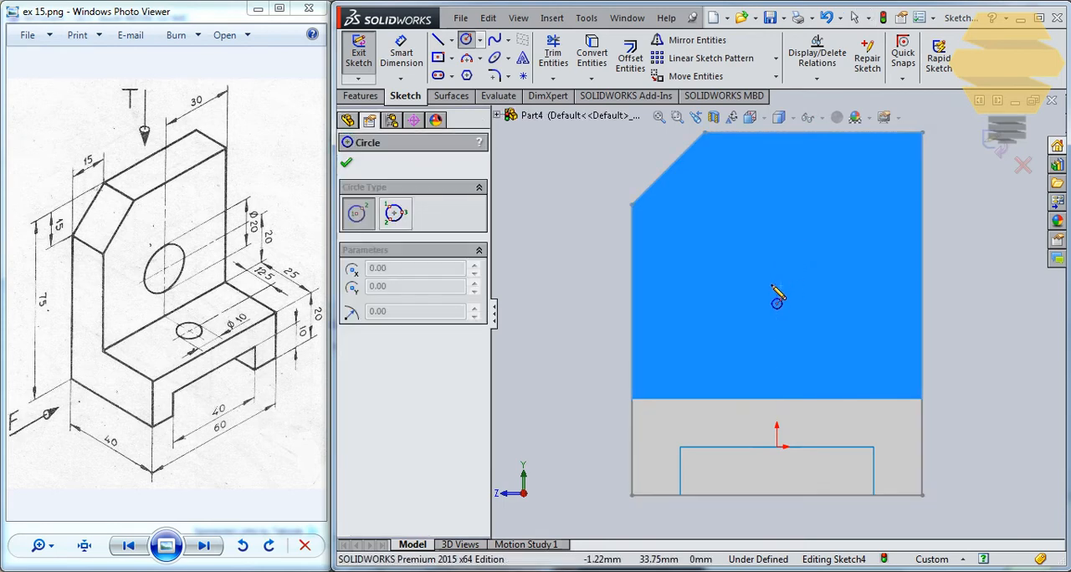
{"action": "left_click", "coordinate": [778, 298]}
{"action": "left_click", "coordinate": [812, 265]}
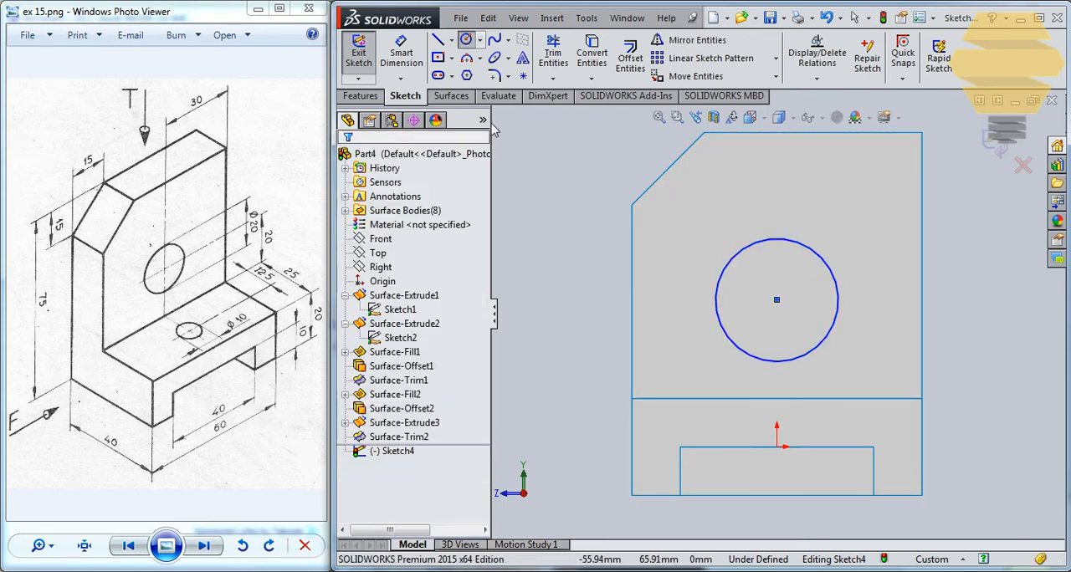
- Dimension the diameter of the circle on the upright to 20 mm
{"action": "left_click", "coordinate": [401, 52]}
{"action": "left_click", "coordinate": [843, 286]}
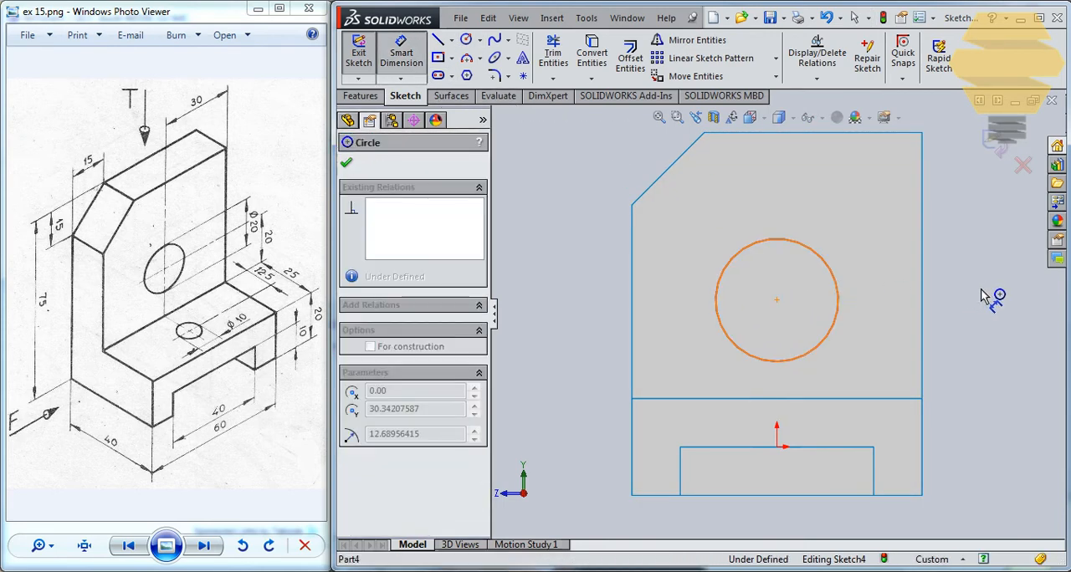
{"action": "left_click", "coordinate": [941, 302]}
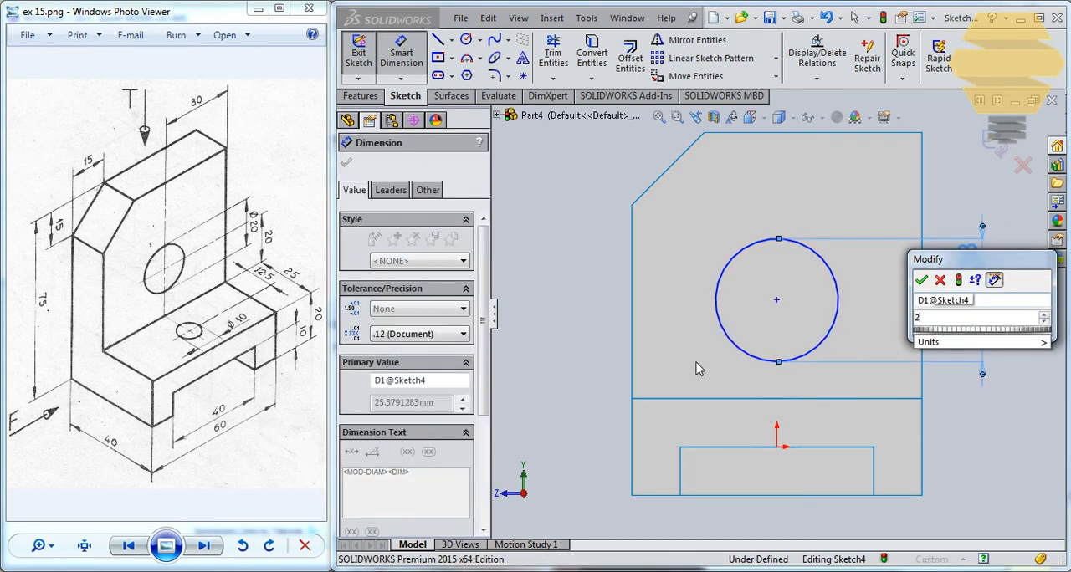
{"action": "type", "text": "20"}
{"action": "key", "text": "Return"}
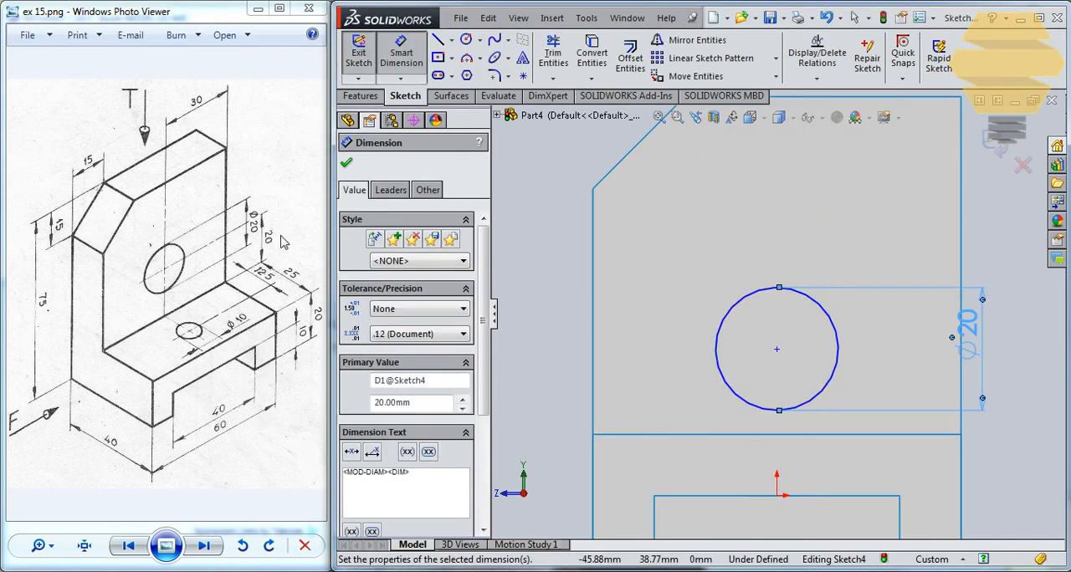
- Dimension the 20 mm circle's centre 20 mm above the edge where the upright meets the base
{"action": "left_click", "coordinate": [776, 350]}
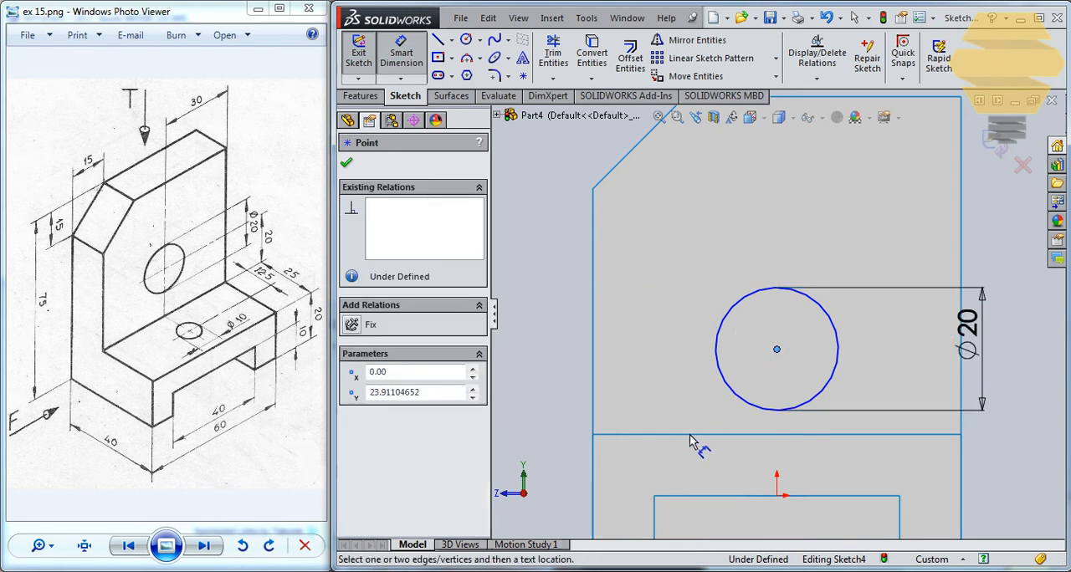
{"action": "left_click", "coordinate": [692, 435]}
{"action": "left_click", "coordinate": [559, 394]}
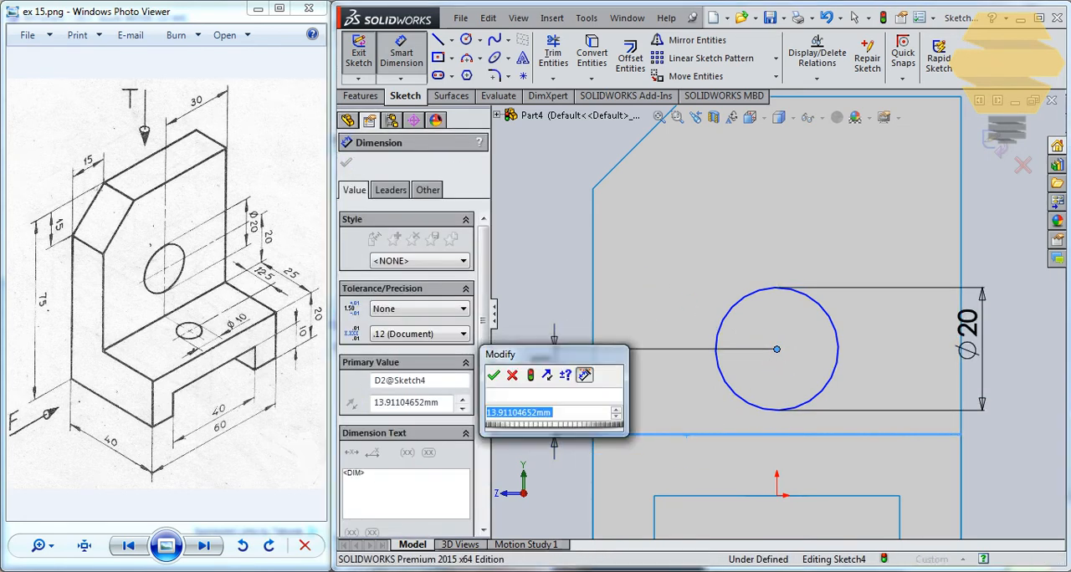
{"action": "key", "text": "Return"}
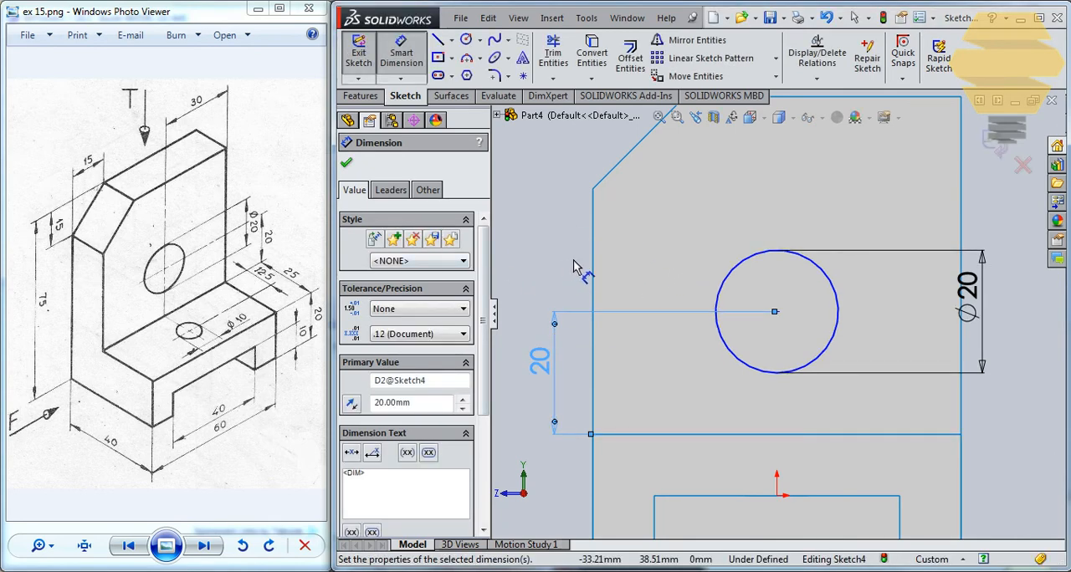
{"action": "key", "text": "Escape"}
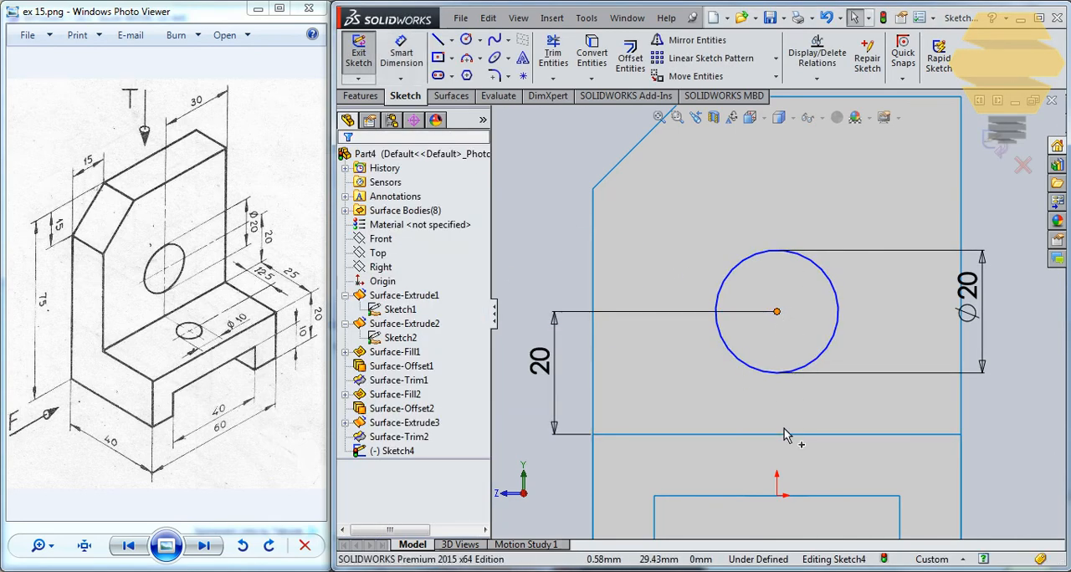
- Align the 20 mm circle's centre vertically with the origin and close the sketch
{"action": "left_click", "coordinate": [776, 496], "text": "ctrl"}
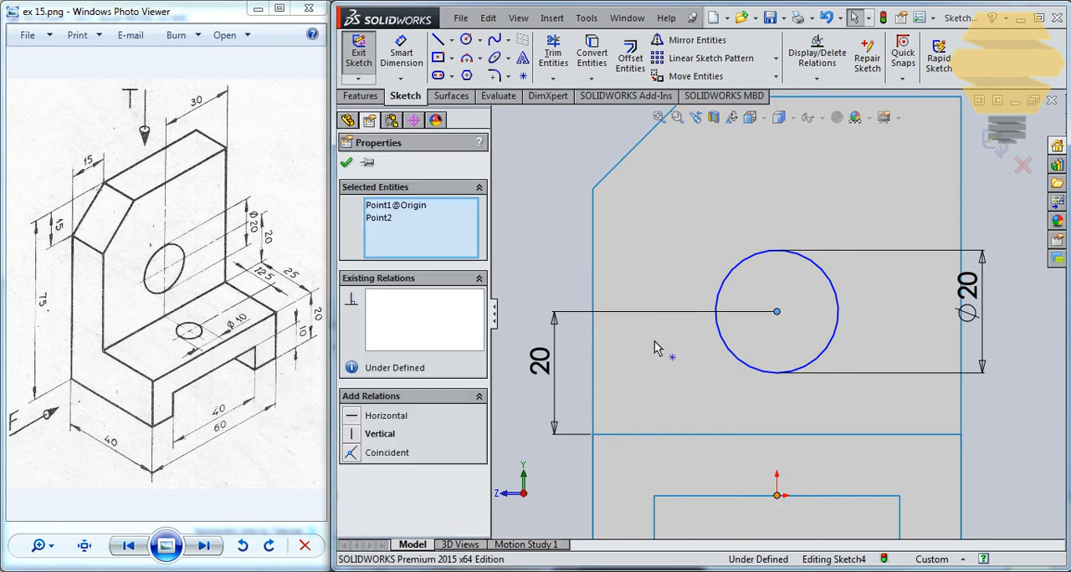
{"action": "left_click", "coordinate": [365, 434]}
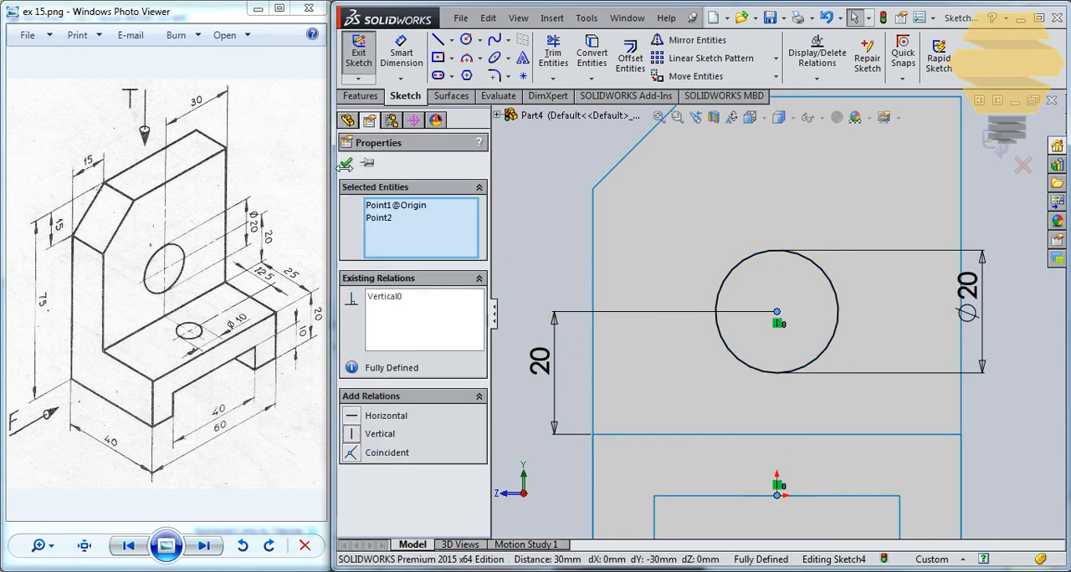
{"action": "left_click", "coordinate": [346, 163]}
{"action": "left_click", "coordinate": [995, 141]}
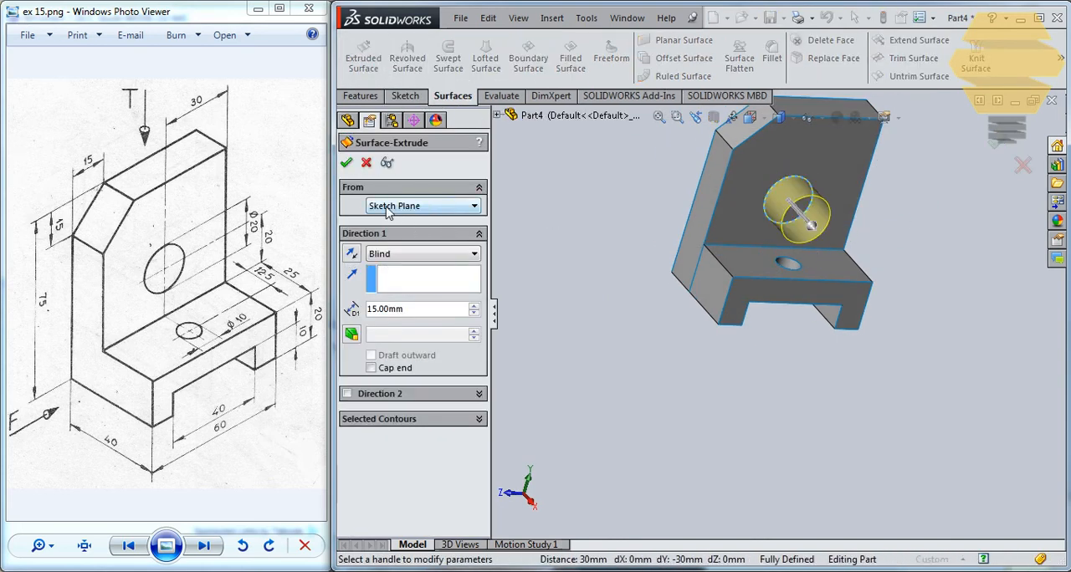
- Extrude the 20 mm circle as a blind 15 mm surface, reversed into the upright
{"action": "left_click", "coordinate": [352, 253]}
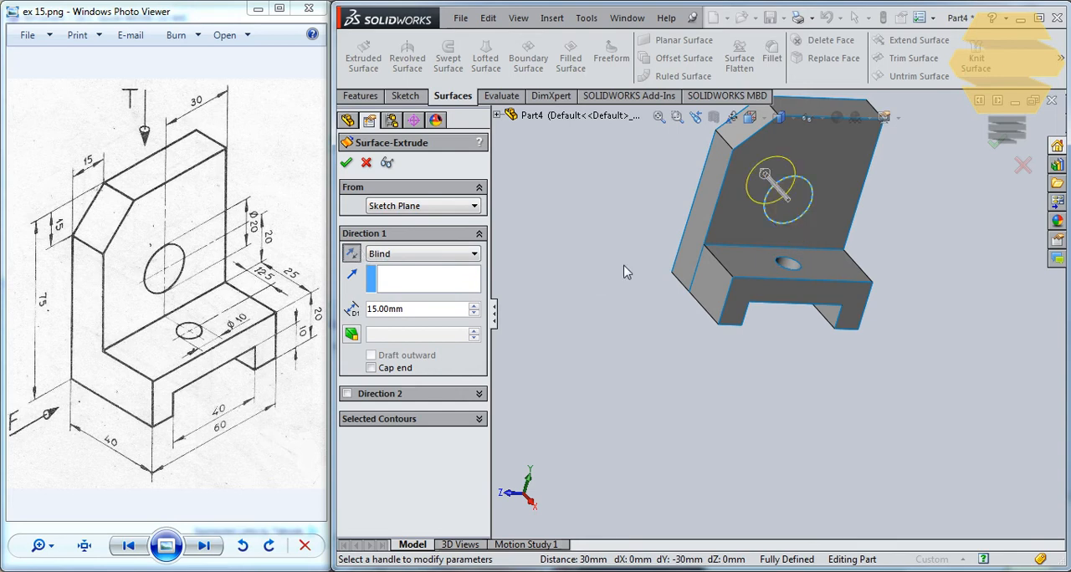
{"action": "middle_click_drag", "start_coordinate": [728, 214], "coordinate": [736, 264]}
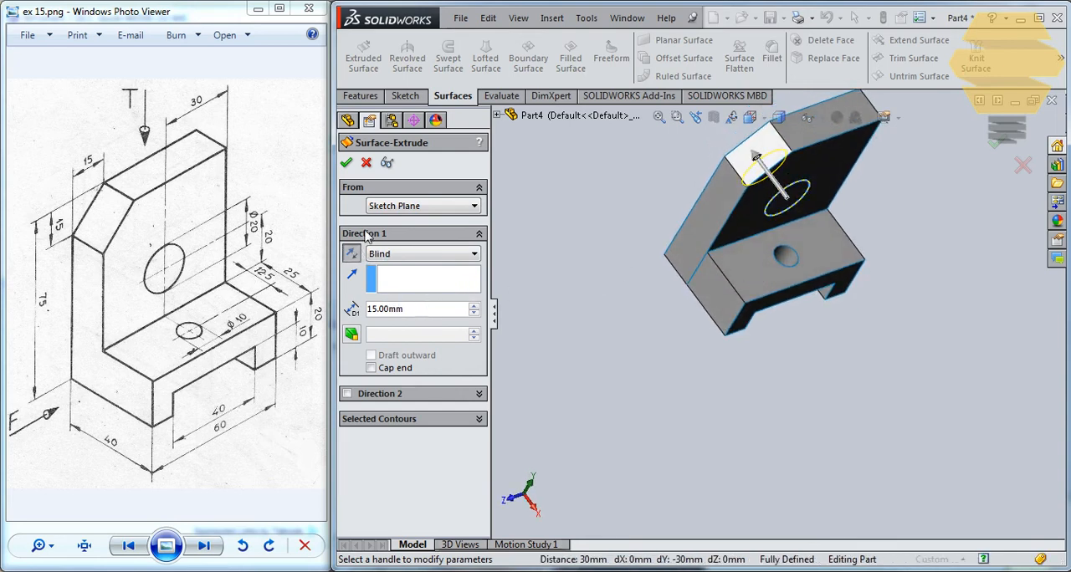
{"action": "left_click", "coordinate": [346, 163]}
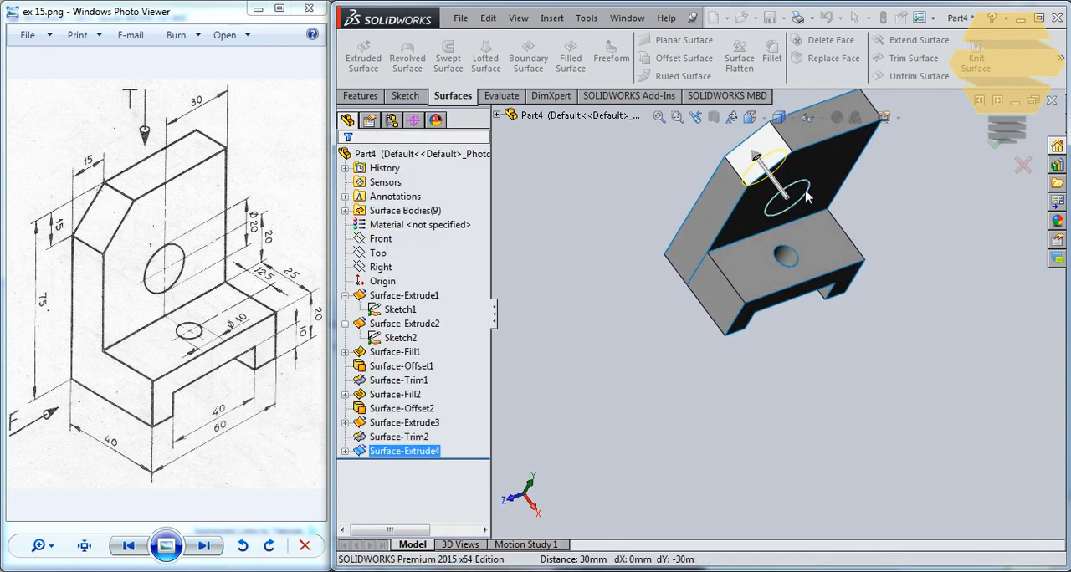
- Trim the upright with the large cylindrical surface, removing the circular patches from its inner and back faces
{"action": "middle_click_drag", "start_coordinate": [805, 195], "coordinate": [736, 278]}
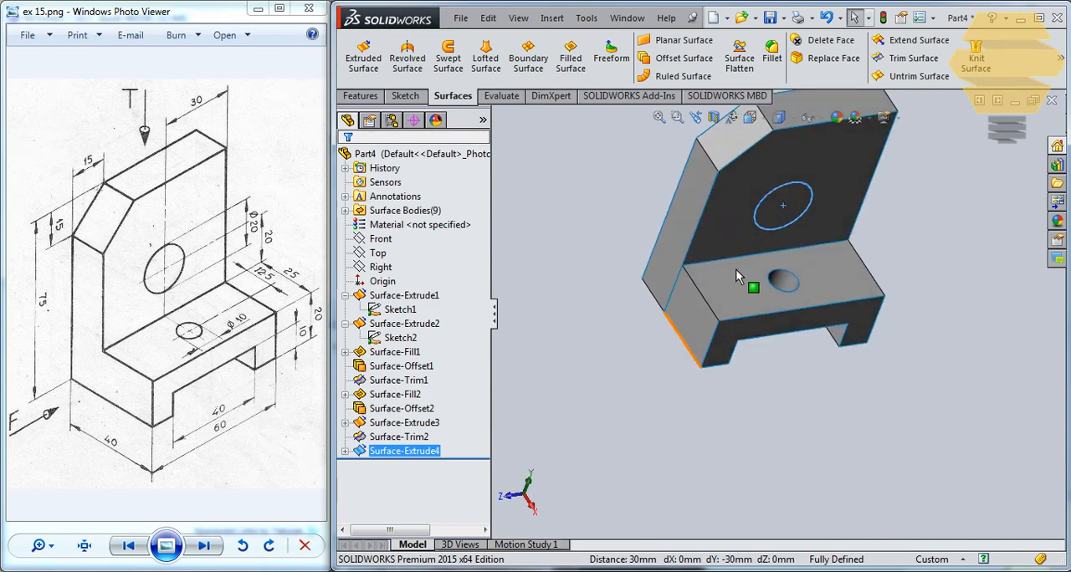
{"action": "left_click", "coordinate": [908, 59]}
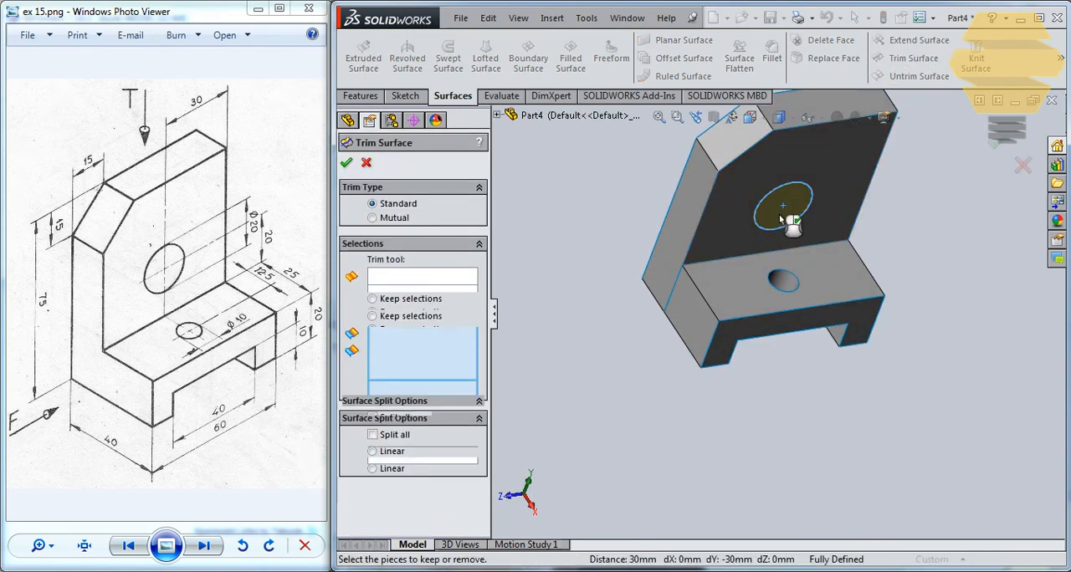
{"action": "left_click", "coordinate": [782, 219]}
{"action": "middle_click_drag", "start_coordinate": [782, 219], "coordinate": [801, 438]}
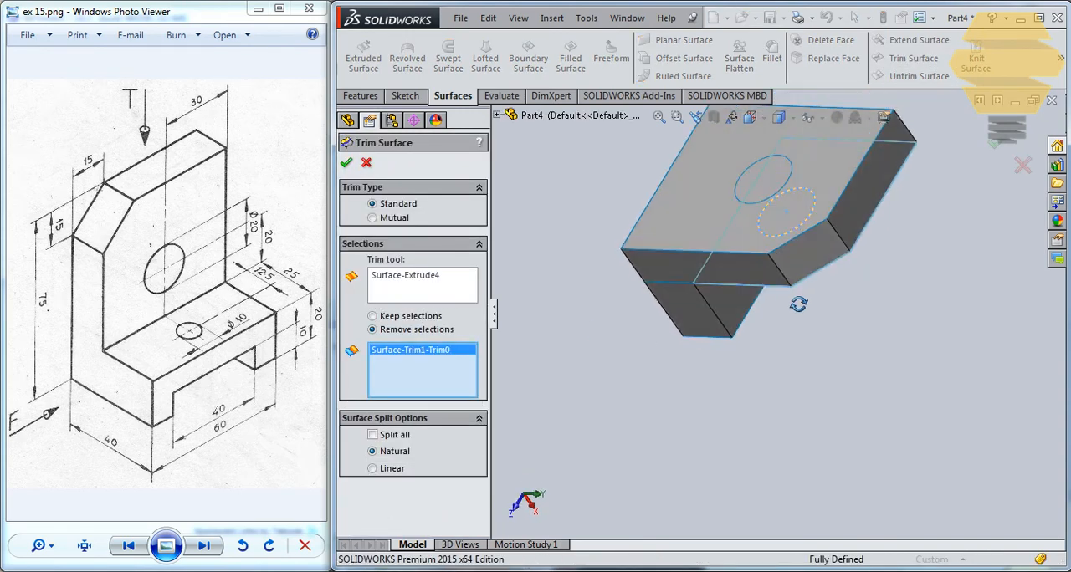
{"action": "left_click", "coordinate": [766, 195]}
{"action": "left_click", "coordinate": [346, 163]}
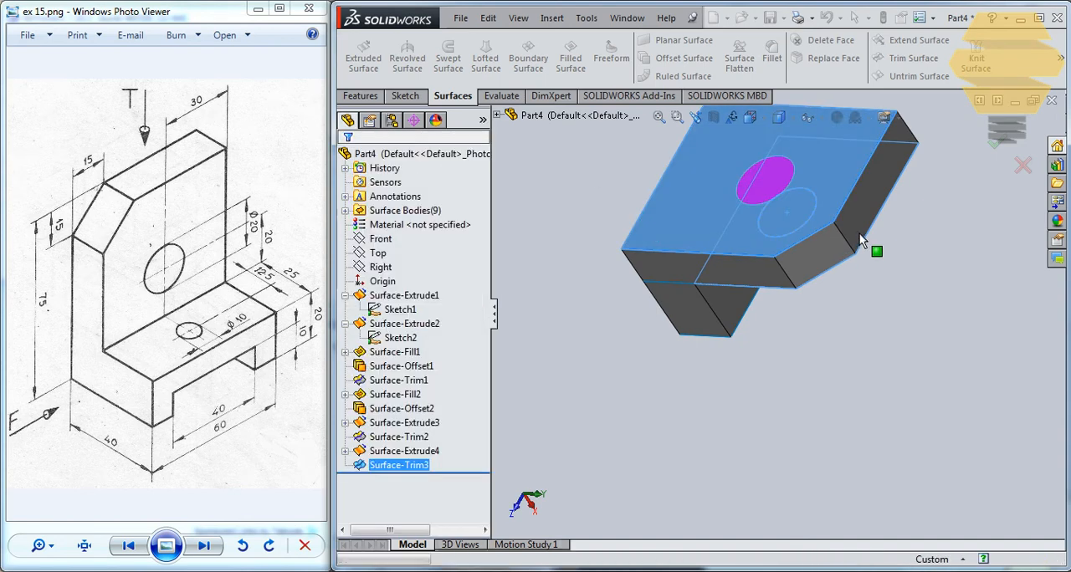
{"action": "middle_click_drag", "start_coordinate": [878, 251], "coordinate": [842, 138]}
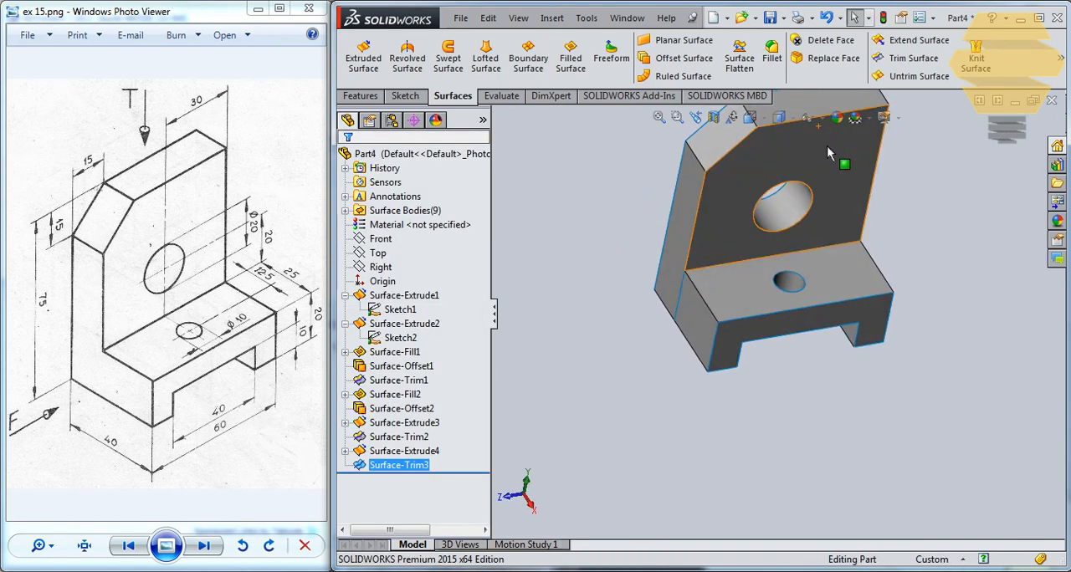